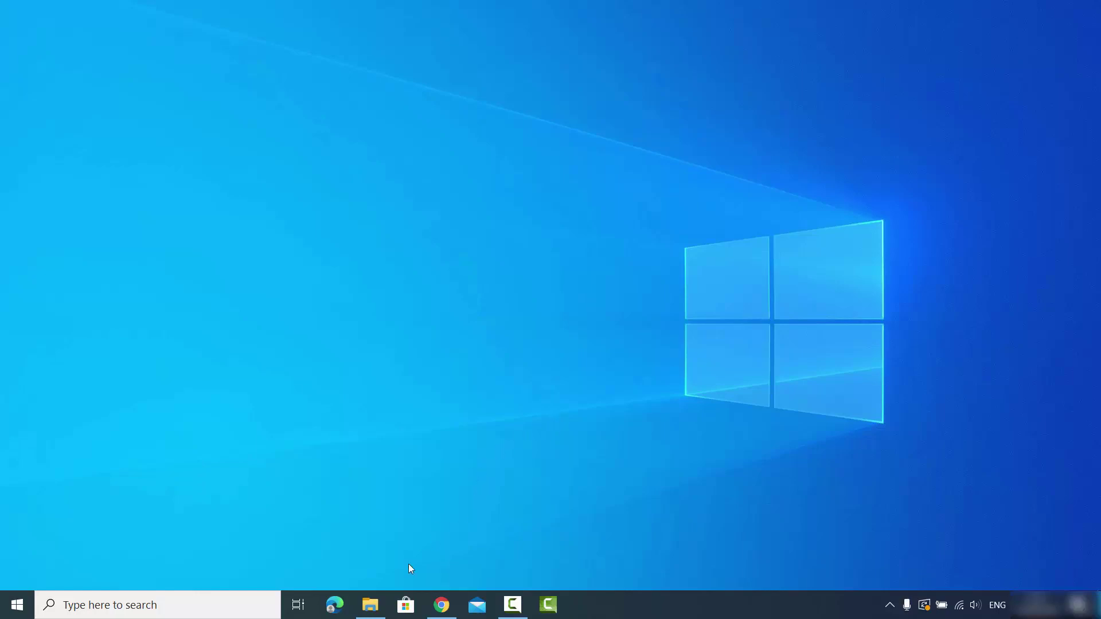
# - Open file-sample_100kB.doc from the Office folder in File Explorer and maximize its Word window
pyautogui.click(371, 605)
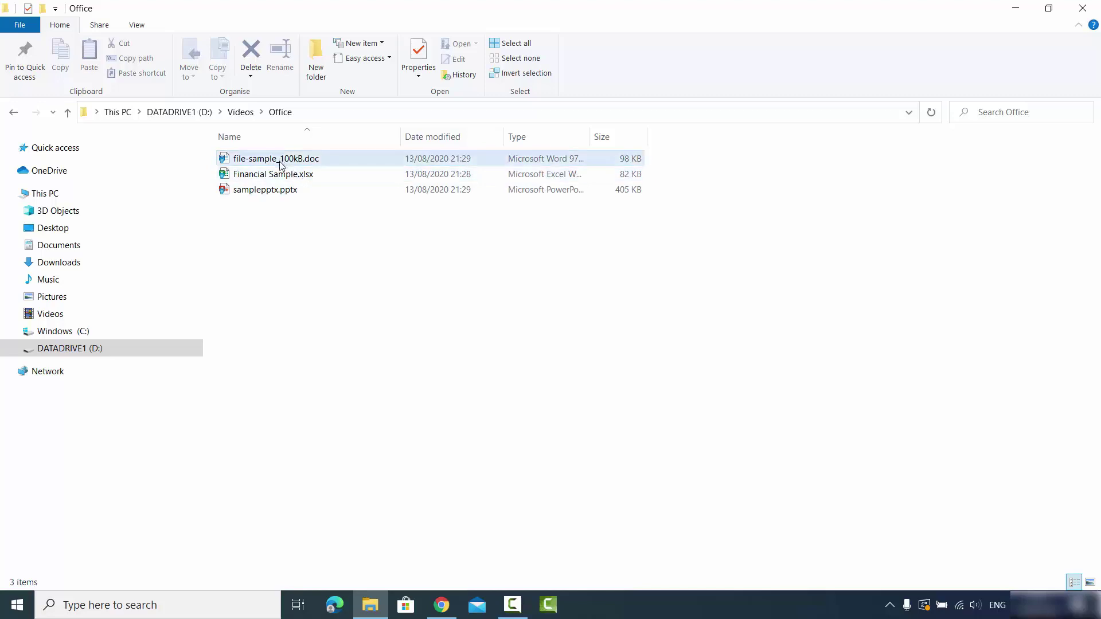
pyautogui.moveTo(265, 177)
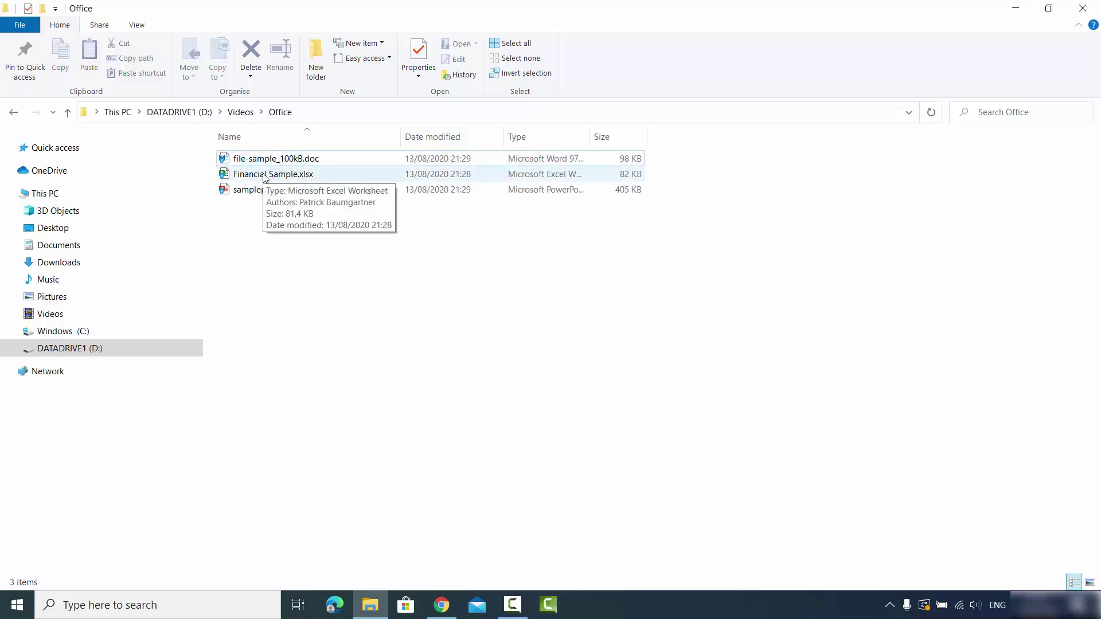
pyautogui.moveTo(271, 196)
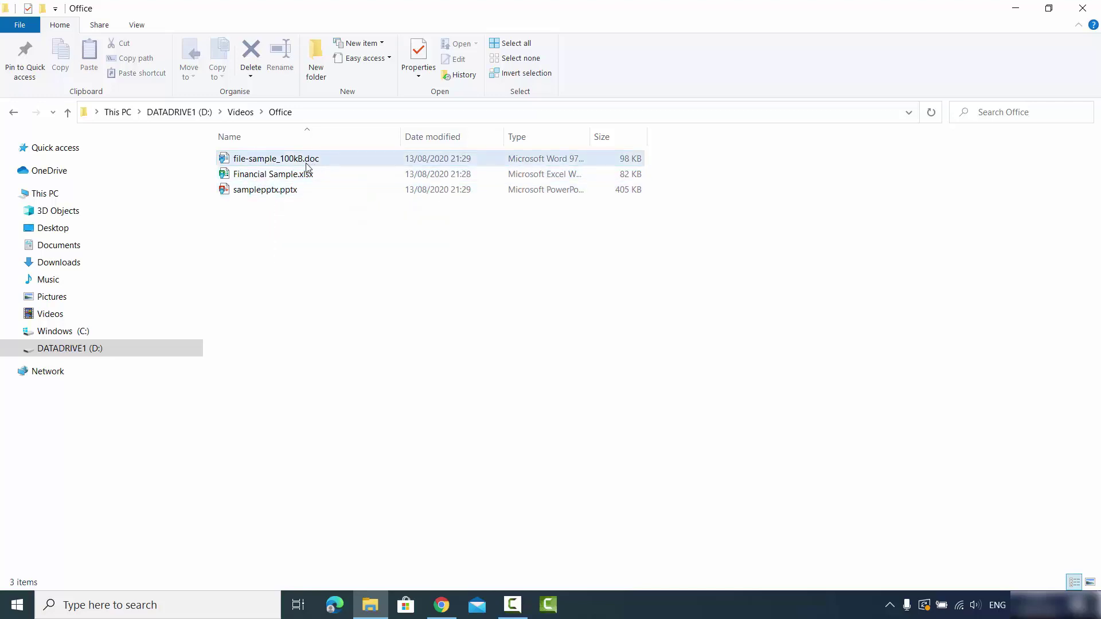
pyautogui.moveTo(302, 180)
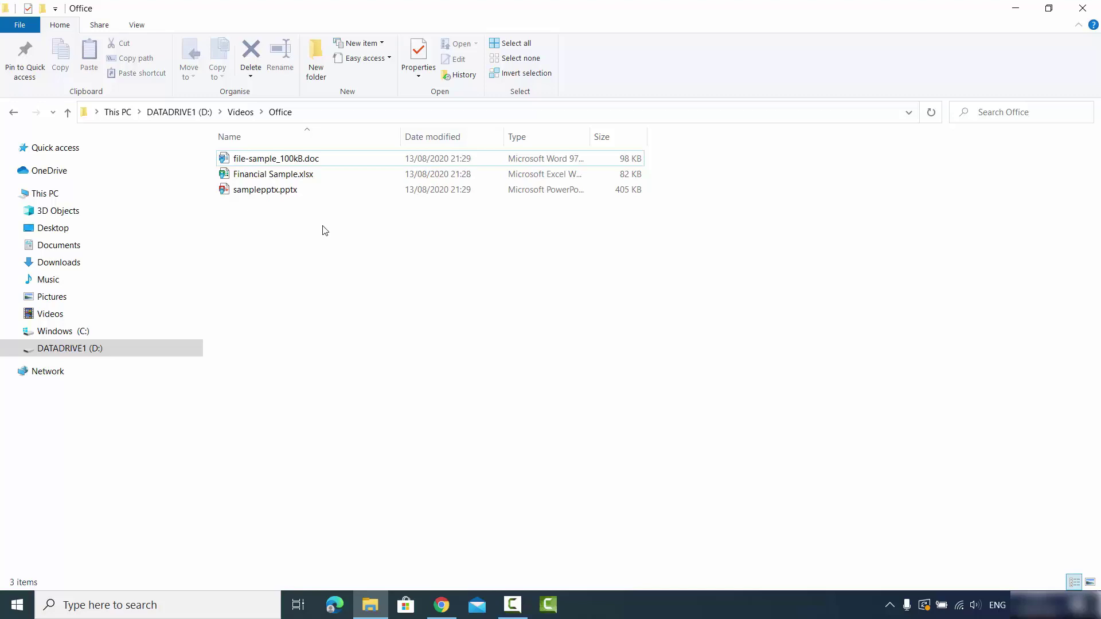
pyautogui.doubleClick(299, 161)
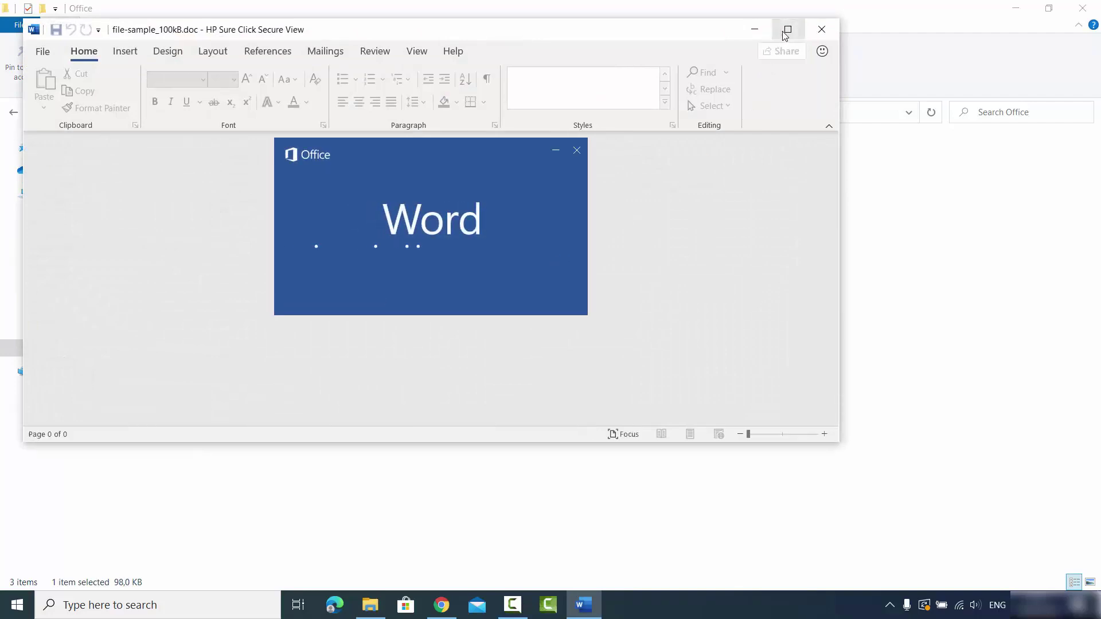
pyautogui.click(787, 29)
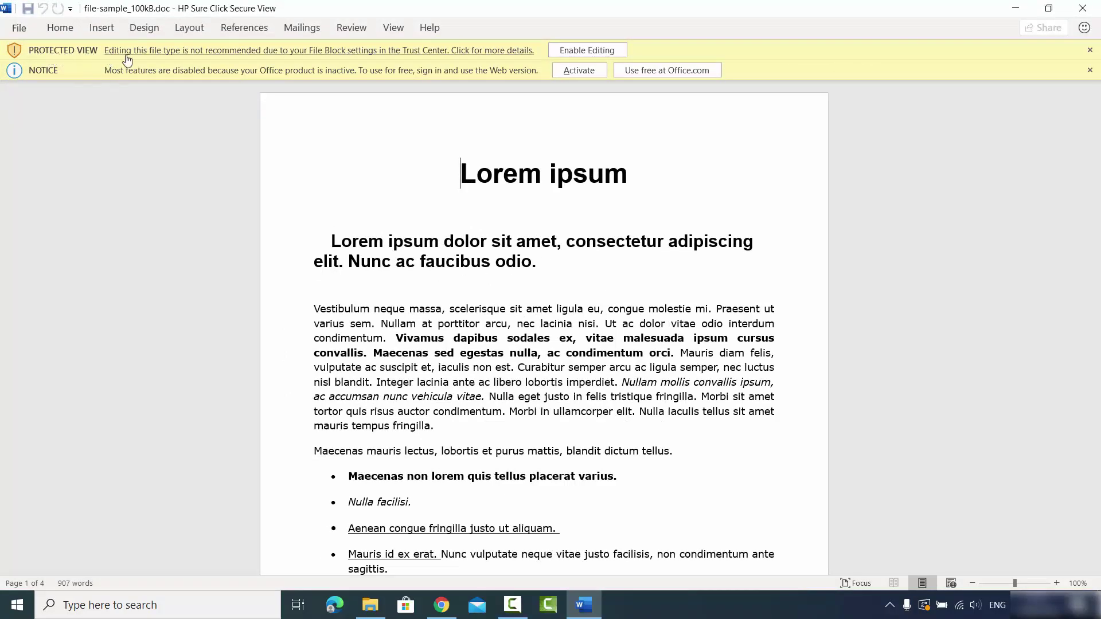
# - Enable editing for file-sample_100kB.doc, remove its HP Sure Click protection, and dismiss the Office sign-in prompt
pyautogui.click(569, 52)
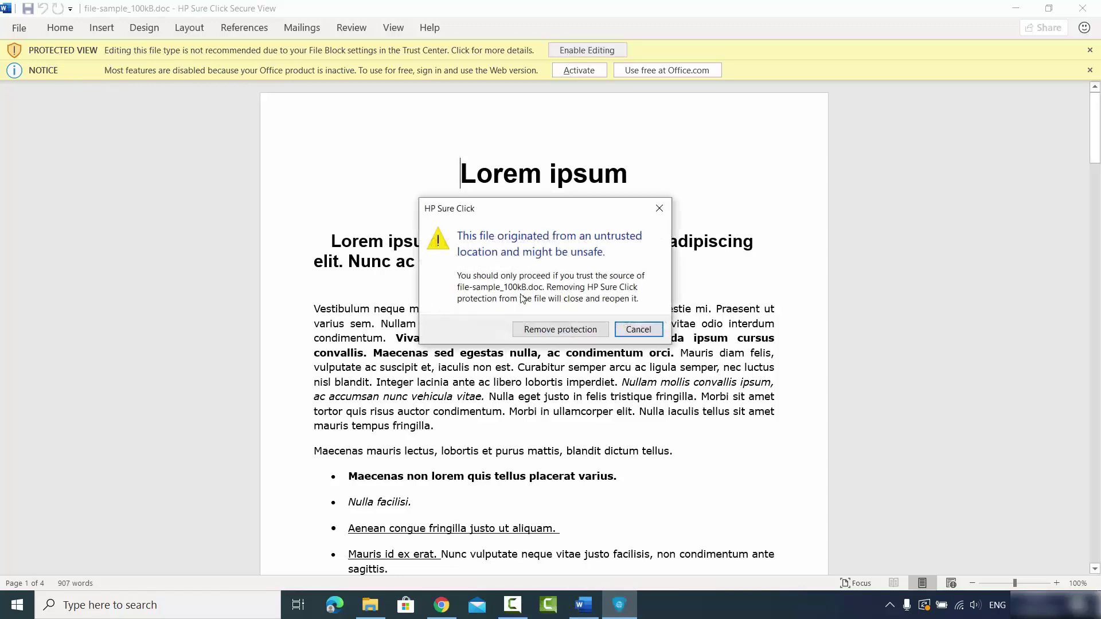
pyautogui.click(547, 328)
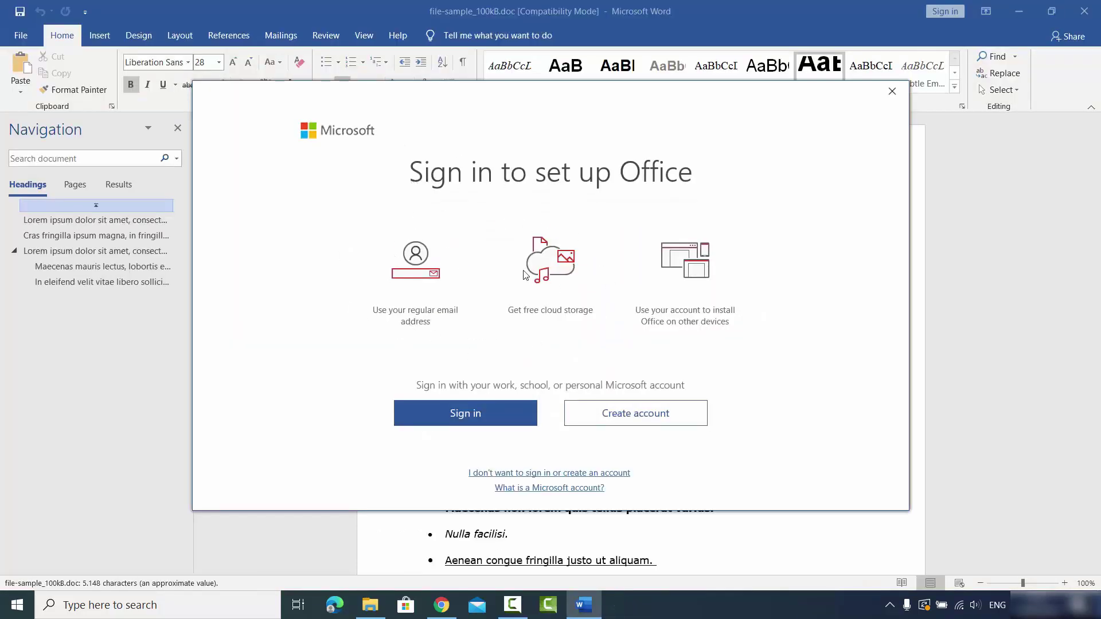
pyautogui.press('Escape')
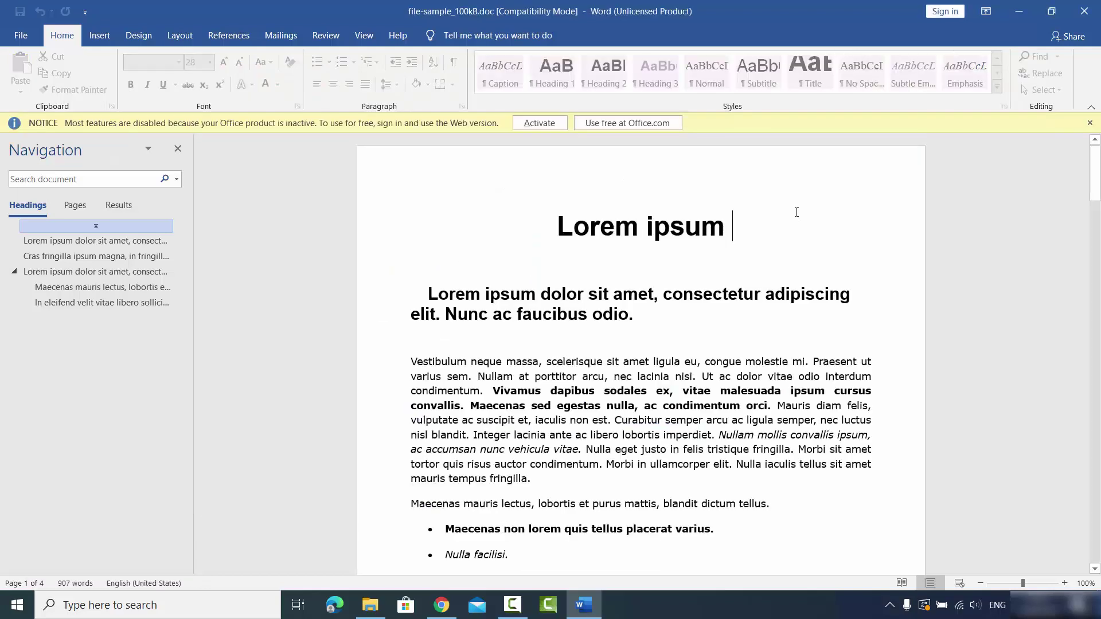
# - Sign in to Word with the Microsoft account and try to delete text at the end of the "Lorem ipsum" title
pyautogui.click(944, 11)
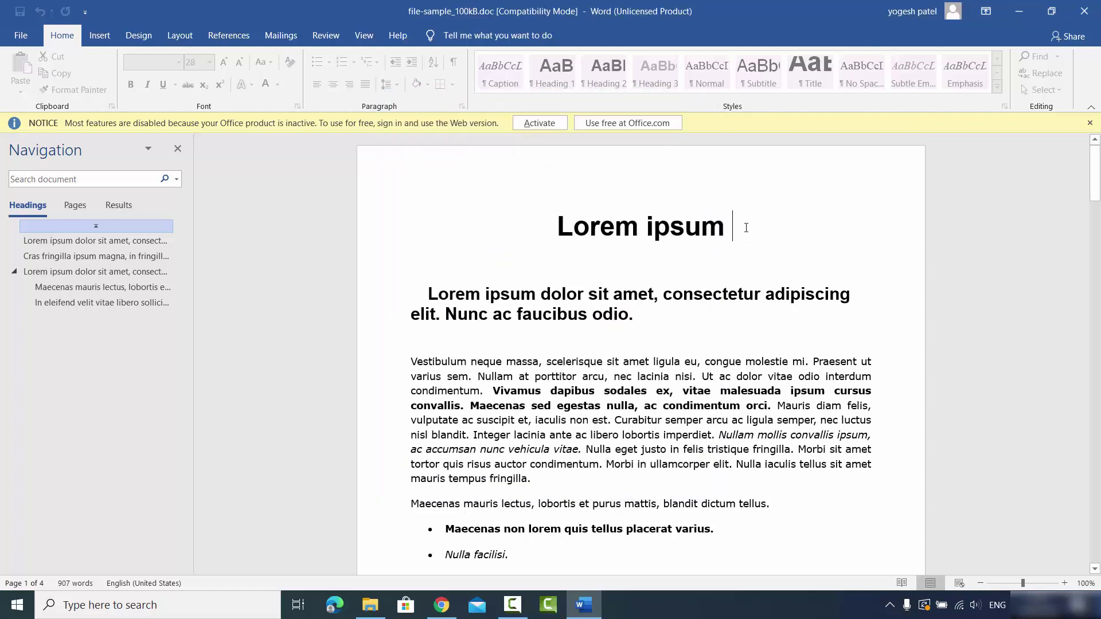
pyautogui.press('BackSpace')
pyautogui.click(661, 310)
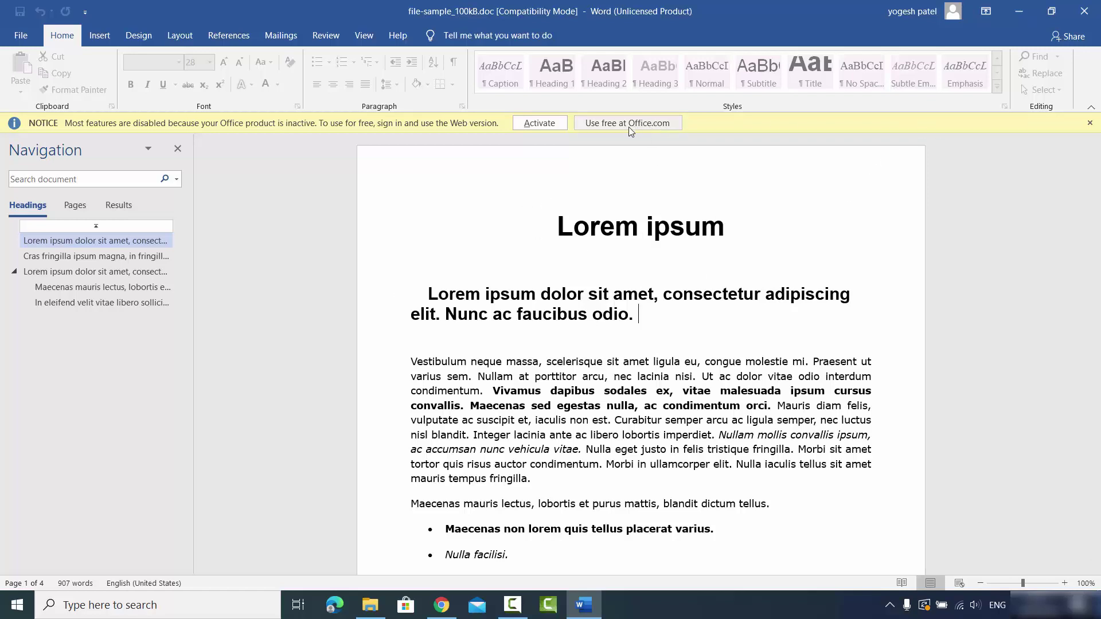
# - Switch to Chrome and sign in to office.com with the Microsoft account
pyautogui.click(457, 603)
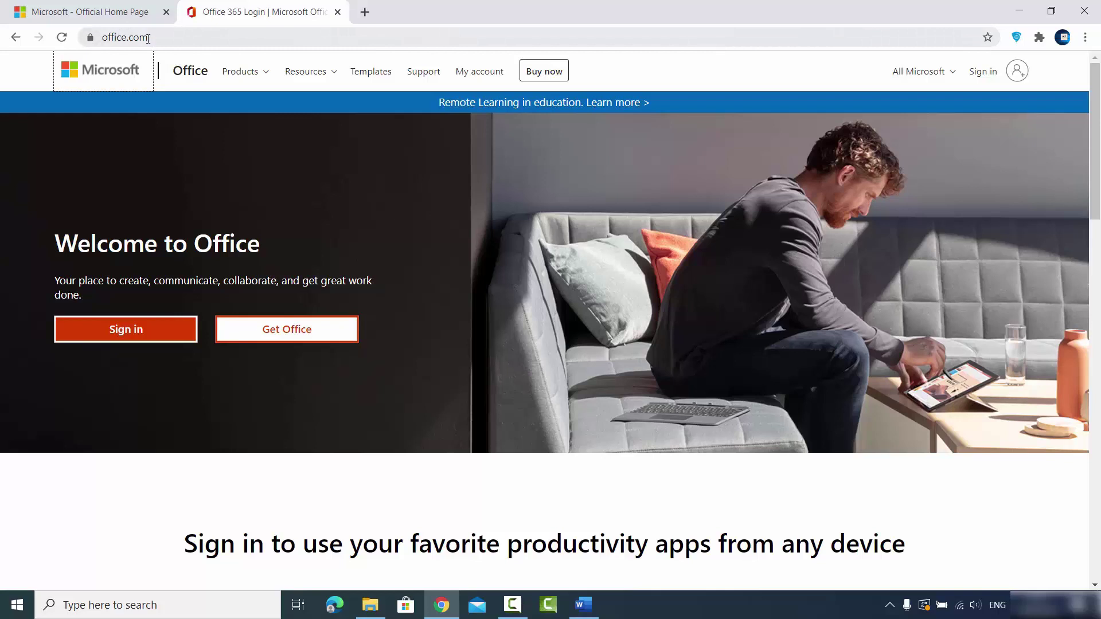
pyautogui.click(143, 21)
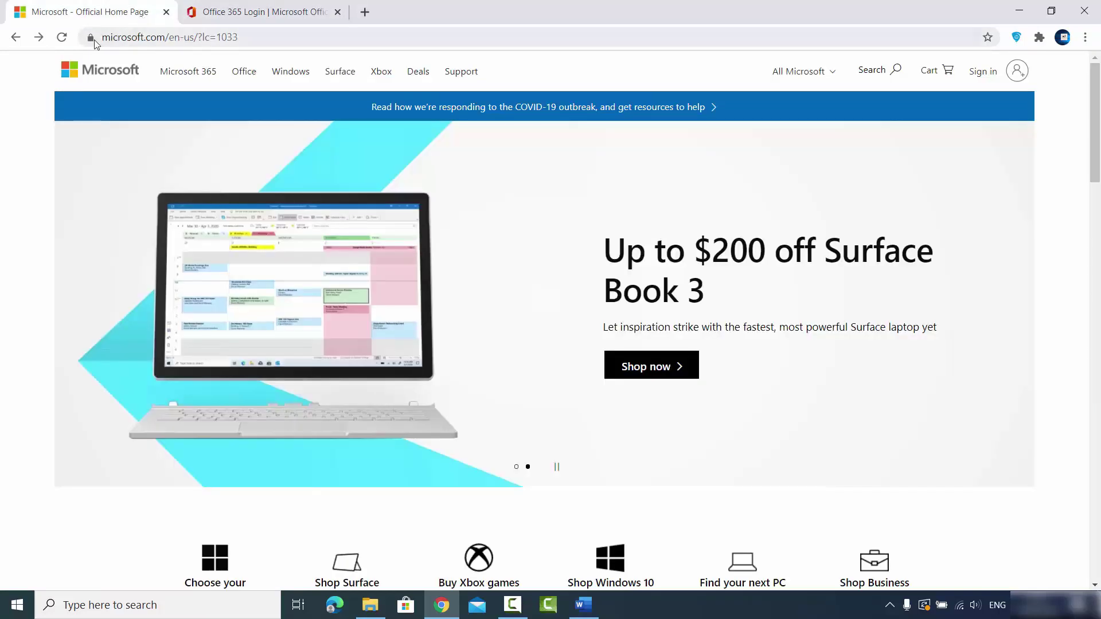
pyautogui.click(235, 16)
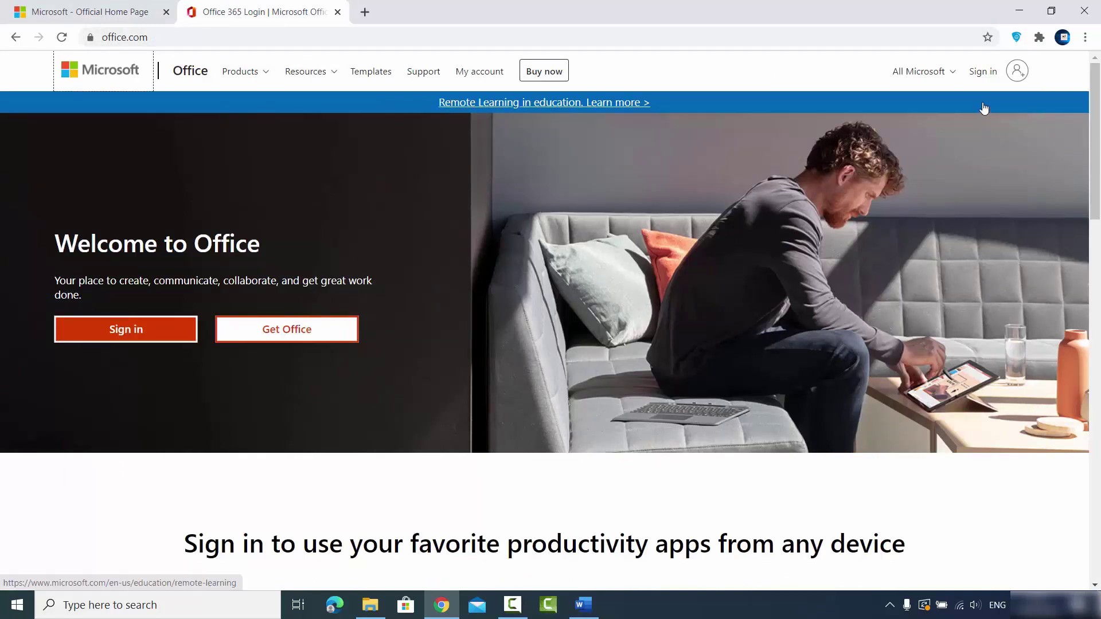
pyautogui.click(982, 73)
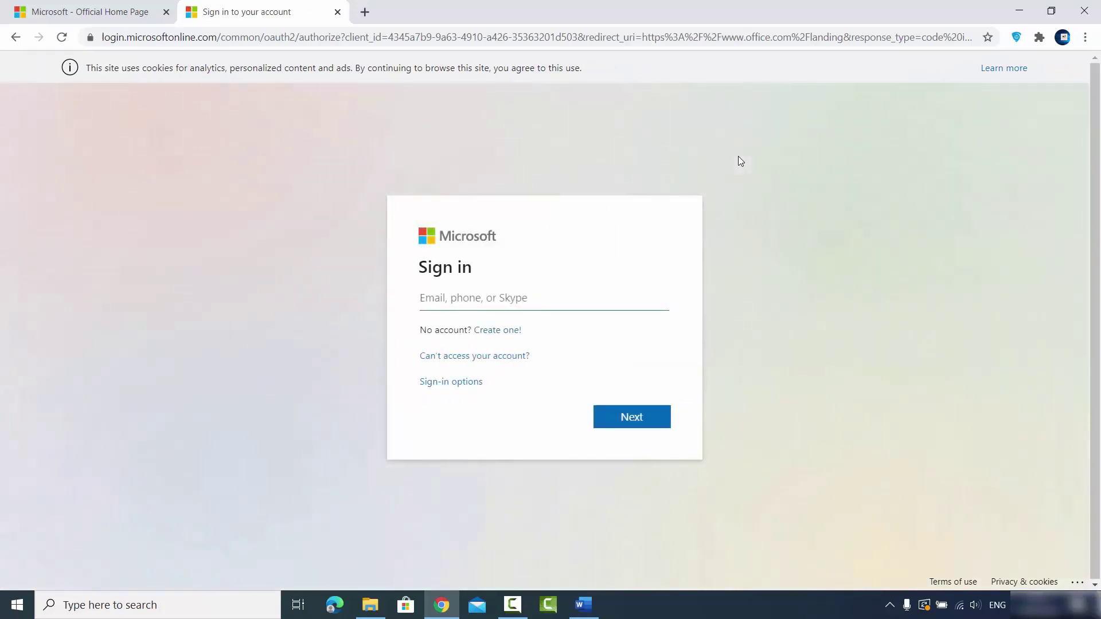
pyautogui.click(501, 289)
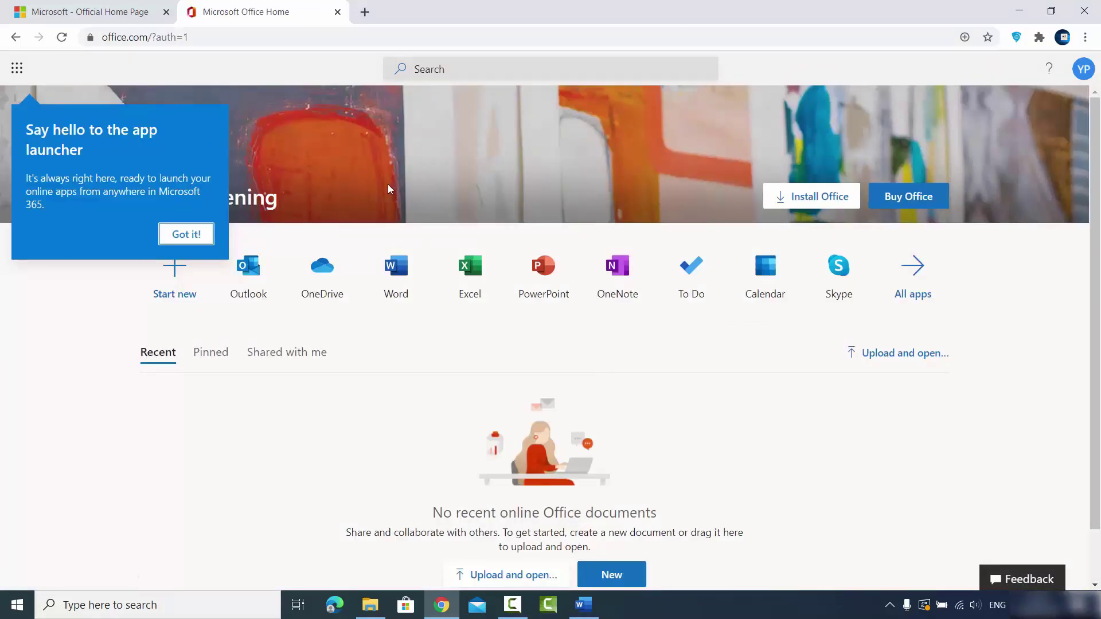
# - Dismiss the app launcher tip, open Word from the full list of Office apps, and look at the app launcher
pyautogui.click(201, 233)
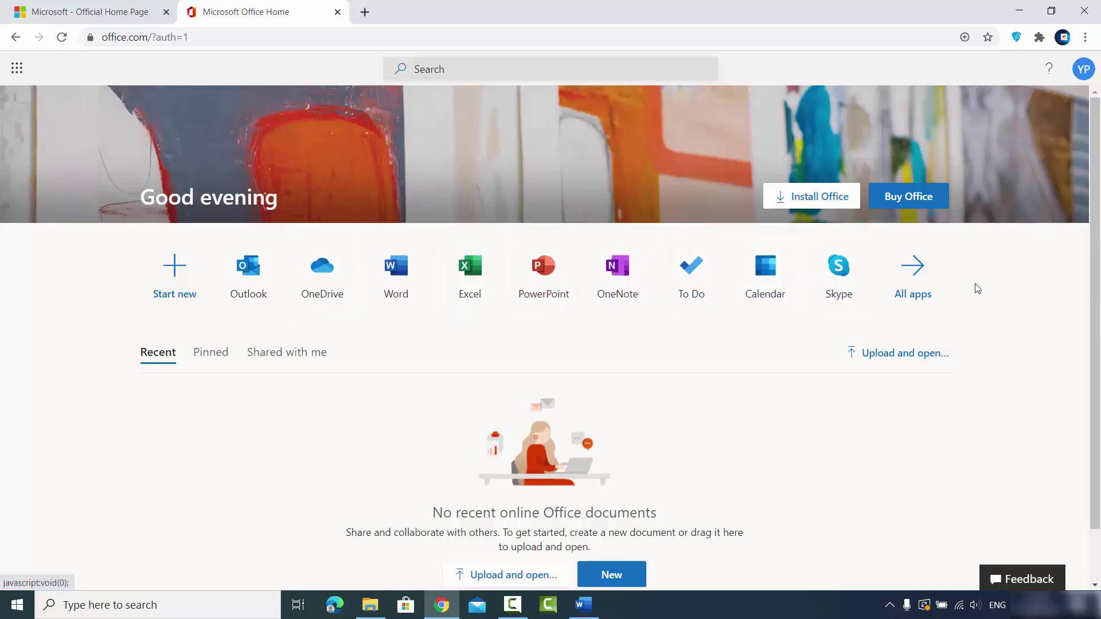
pyautogui.click(909, 301)
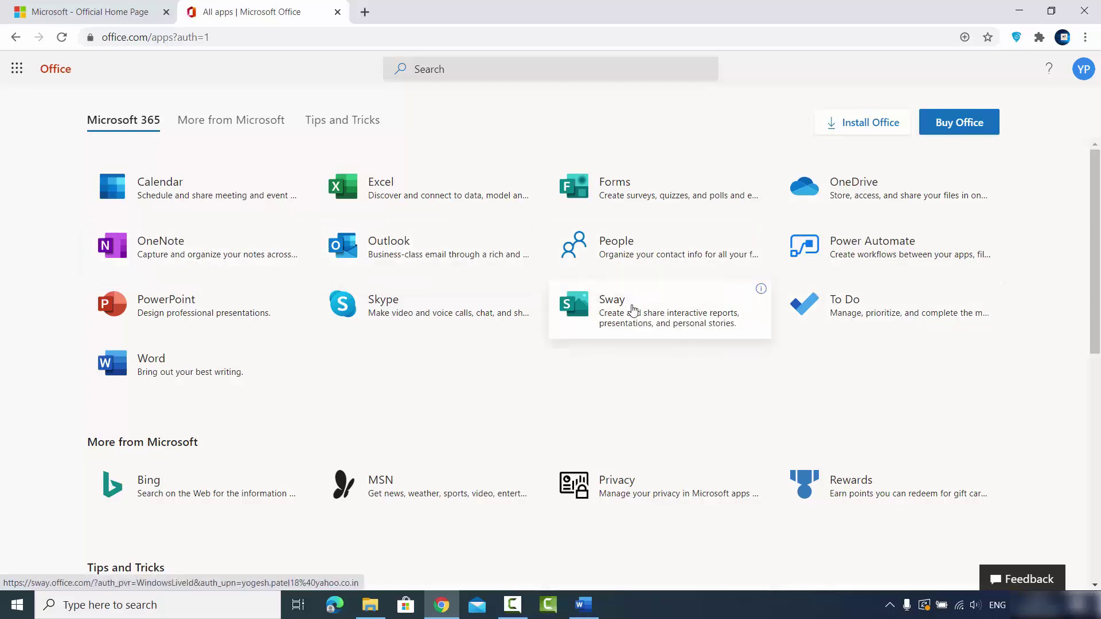
pyautogui.click(169, 372)
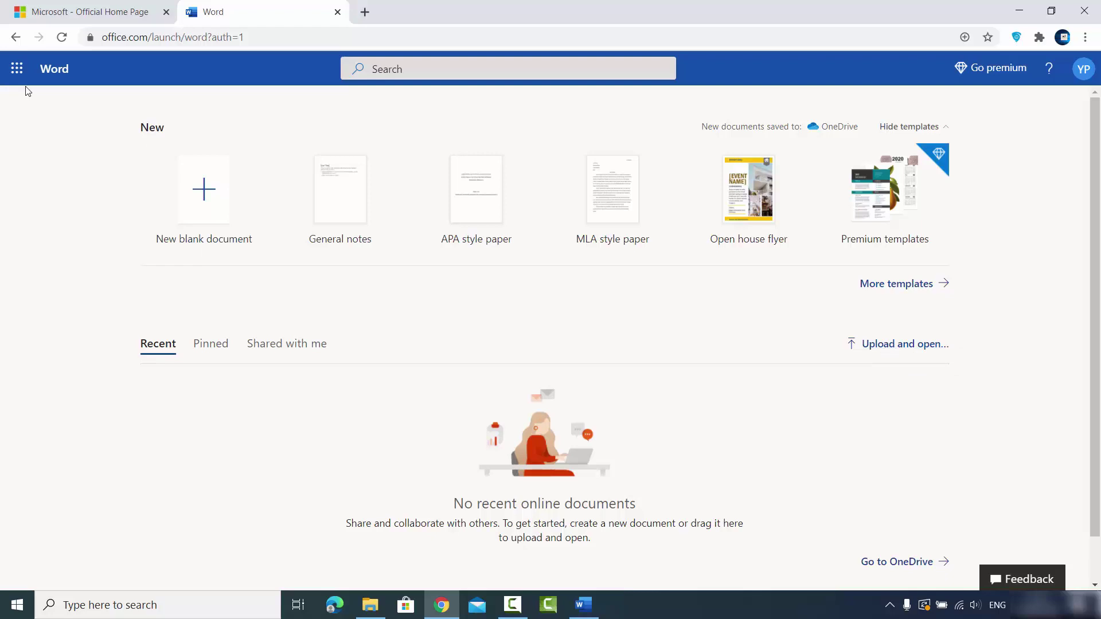
pyautogui.click(17, 68)
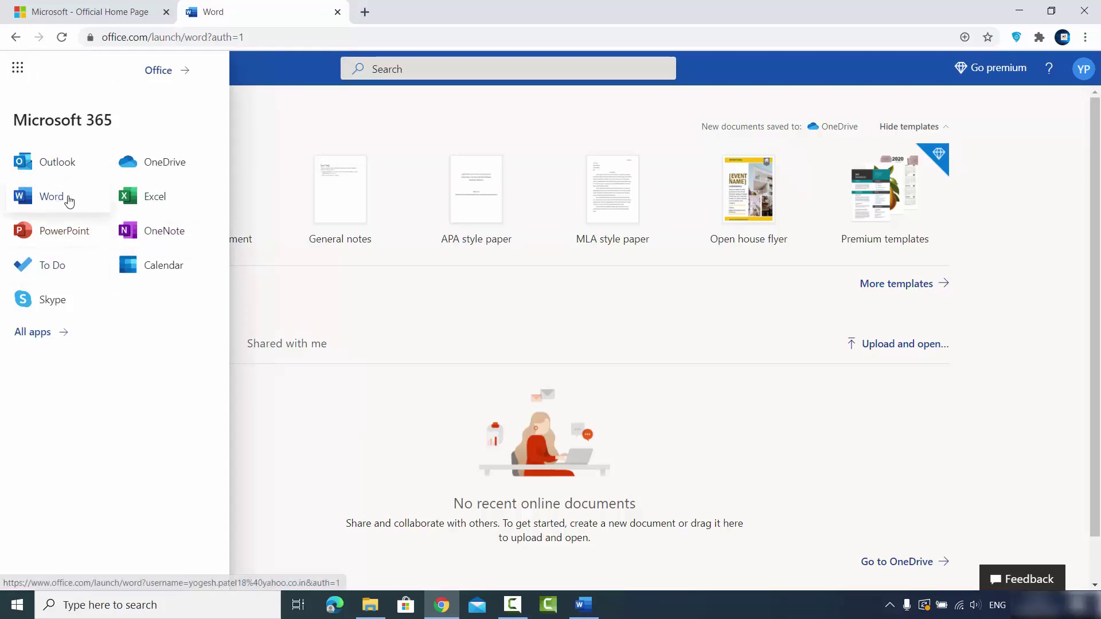
pyautogui.click(682, 337)
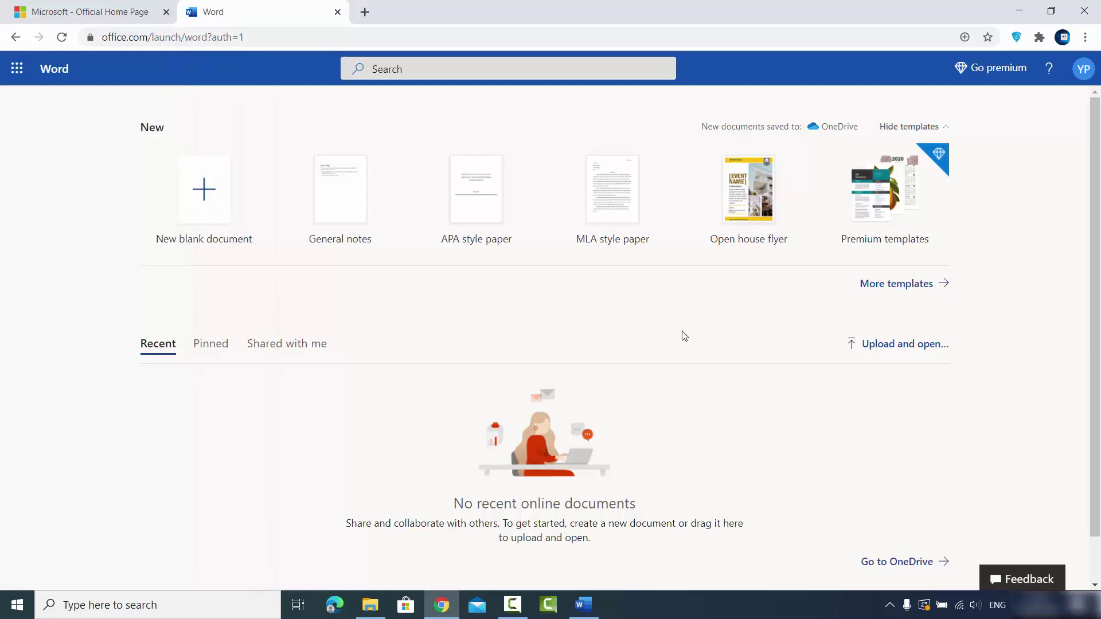
# - Upload and open file-sample_100kB.doc from the DATADRIVE1 (D:) Videos\Office folder, reusing the folder path copied from File Explorer
pyautogui.click(883, 350)
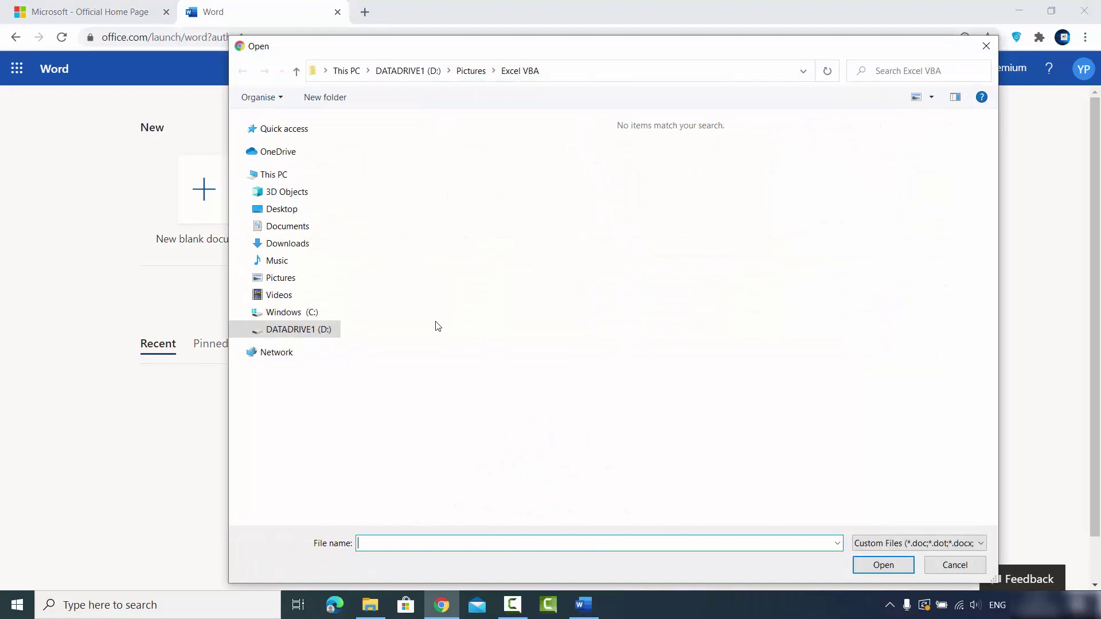
pyautogui.click(372, 607)
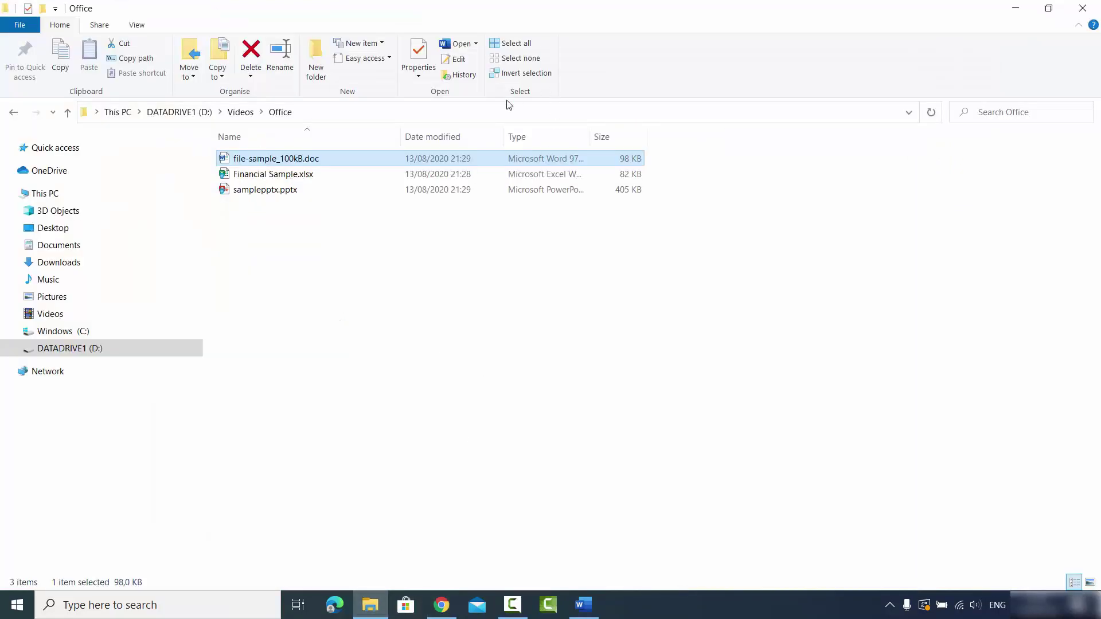
pyautogui.click(501, 110)
pyautogui.hotkey('ctrl', 'c')
pyautogui.click(1012, 8)
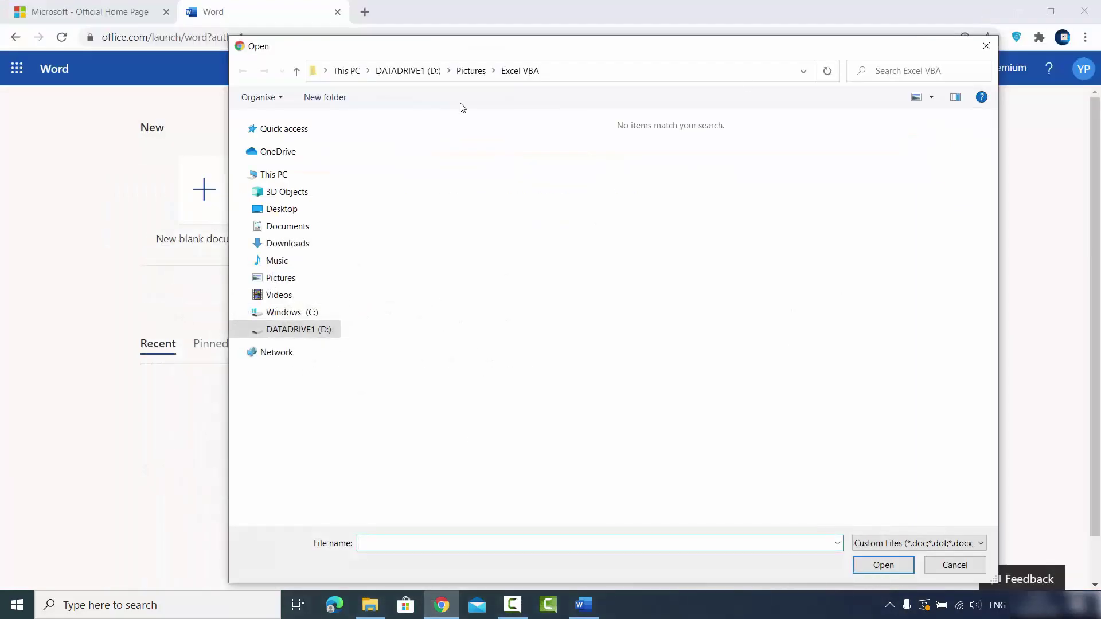
pyautogui.click(599, 75)
pyautogui.hotkey('ctrl', 'v')
pyautogui.press('Return')
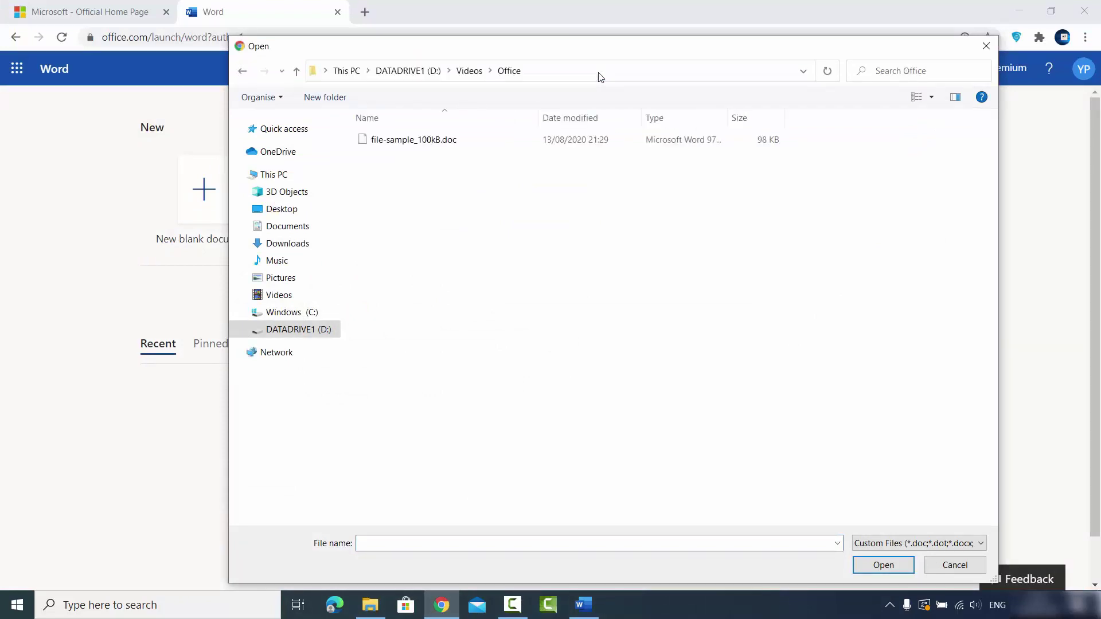
pyautogui.click(456, 145)
pyautogui.click(869, 563)
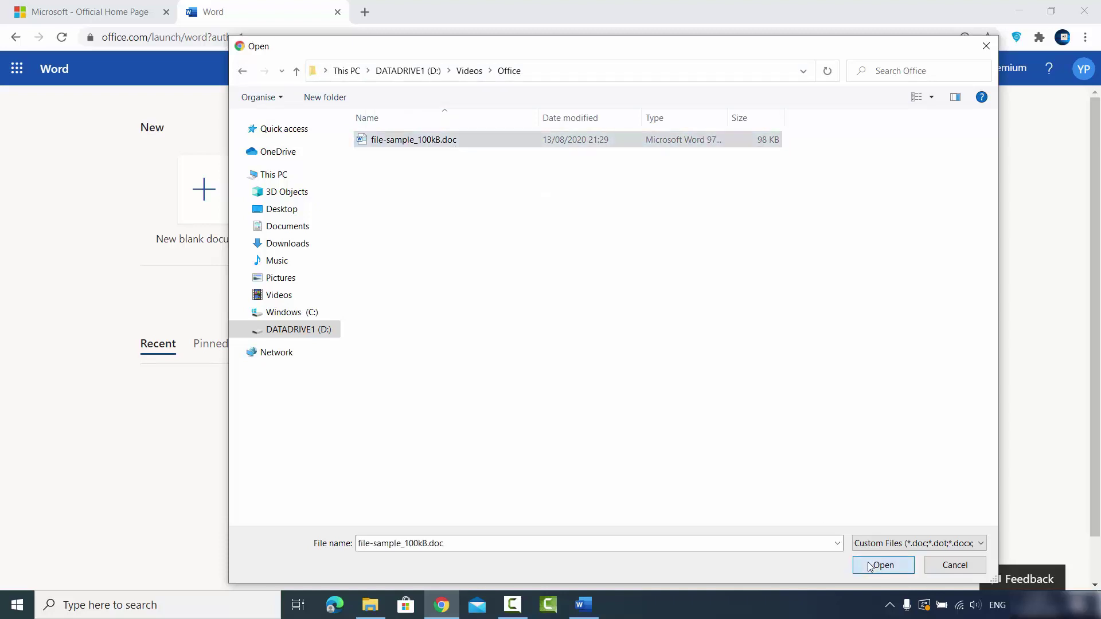
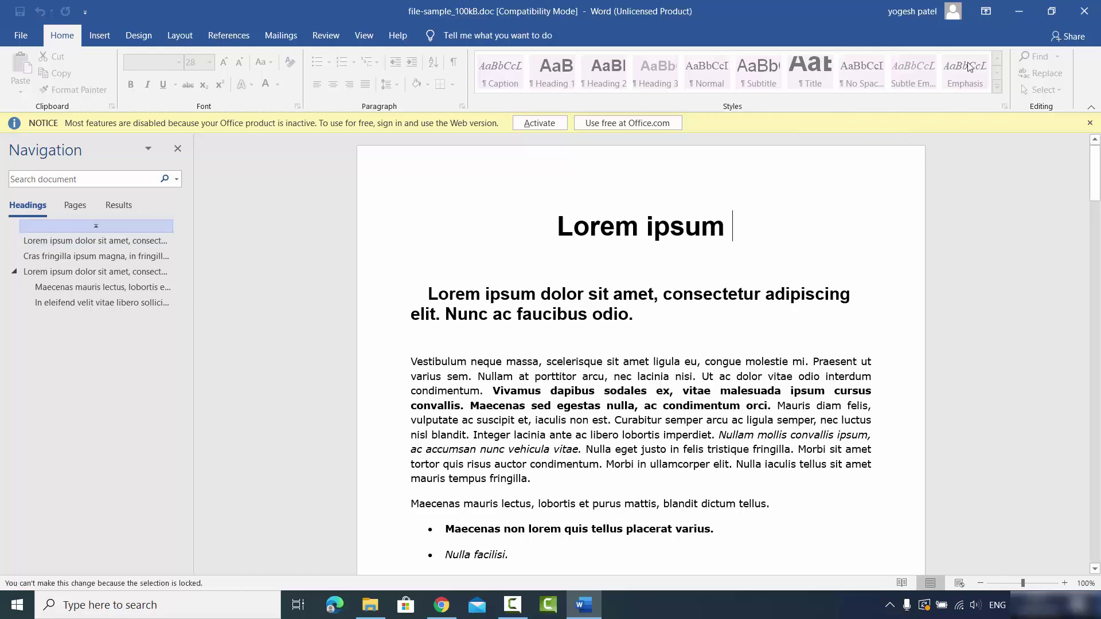
# - Minimize desktop Word and append "asdfafsf hay" to the "Lorem ipsum" title in the online document
pyautogui.click(1016, 14)
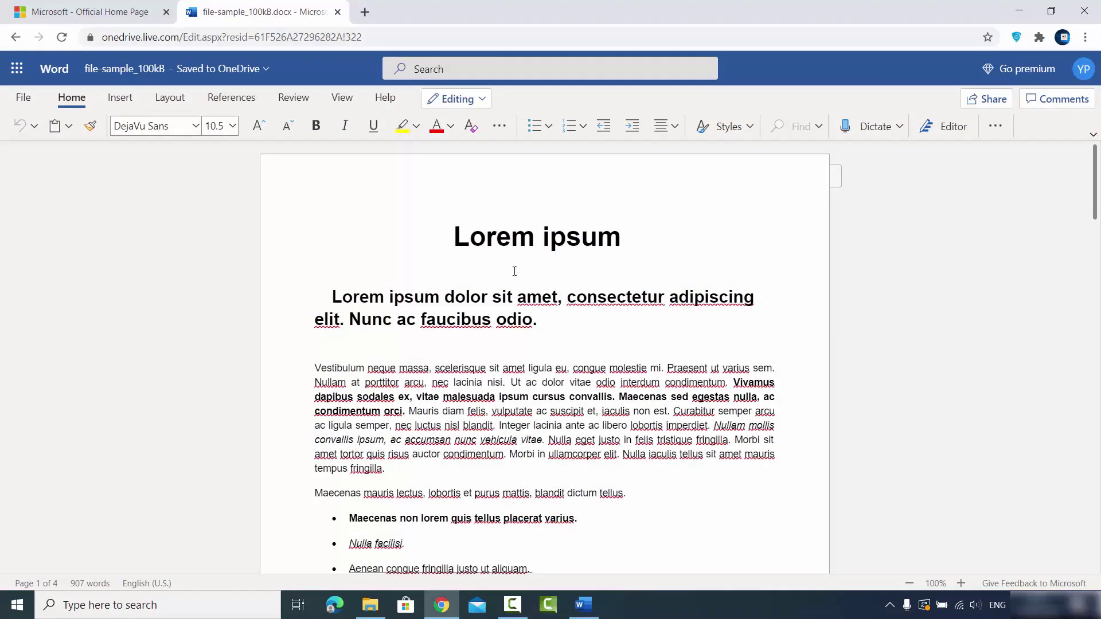
pyautogui.click(653, 263)
pyautogui.click(661, 251)
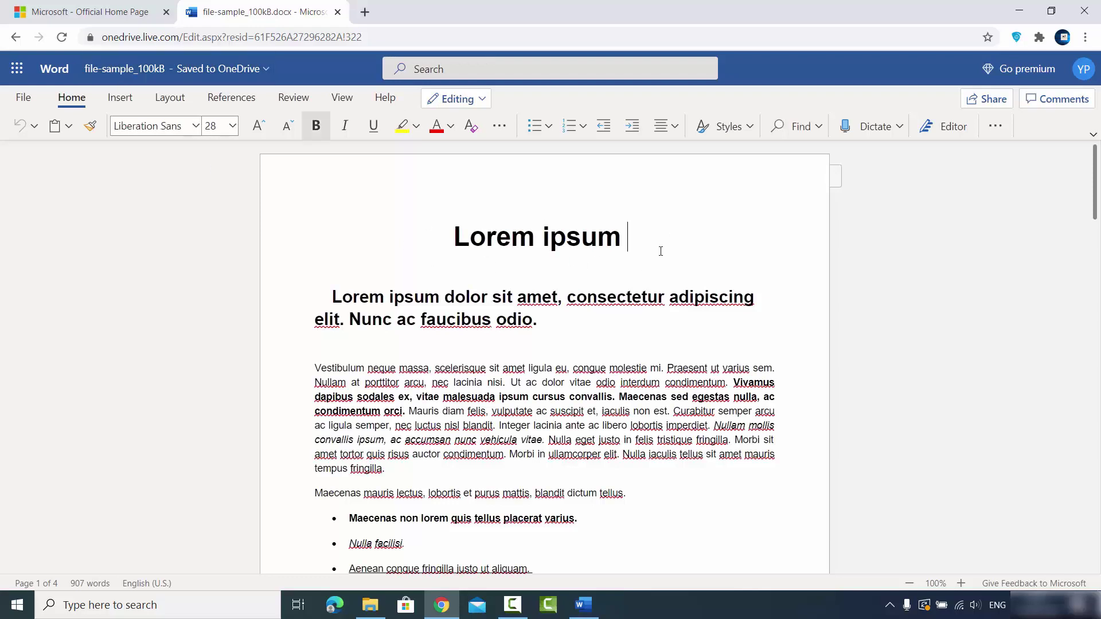
pyautogui.write('asdfafsf')
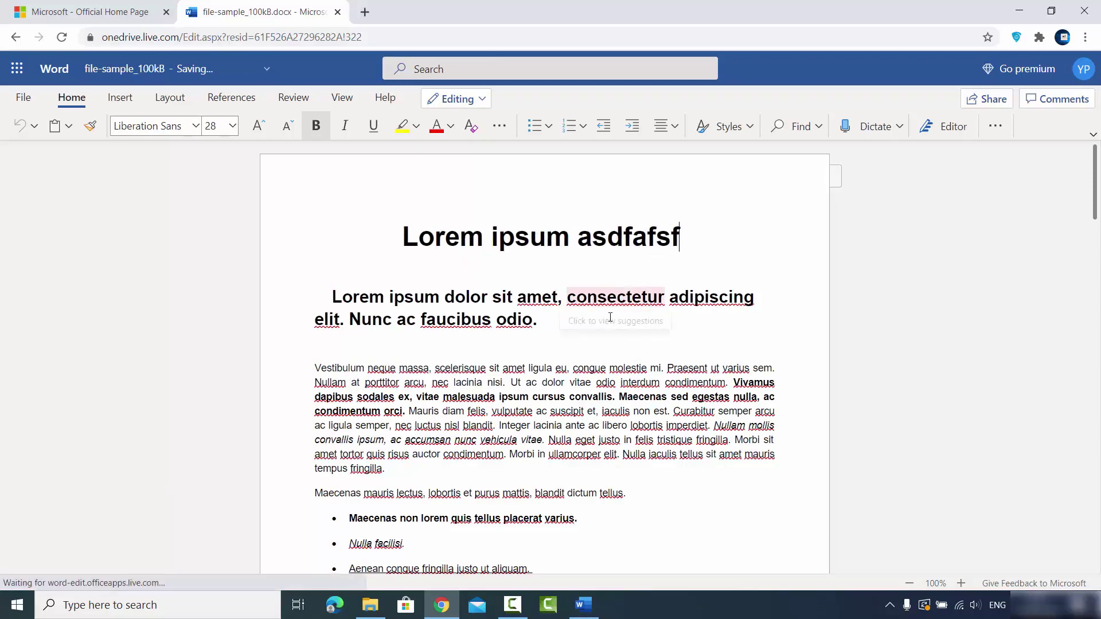
pyautogui.write(' hay')
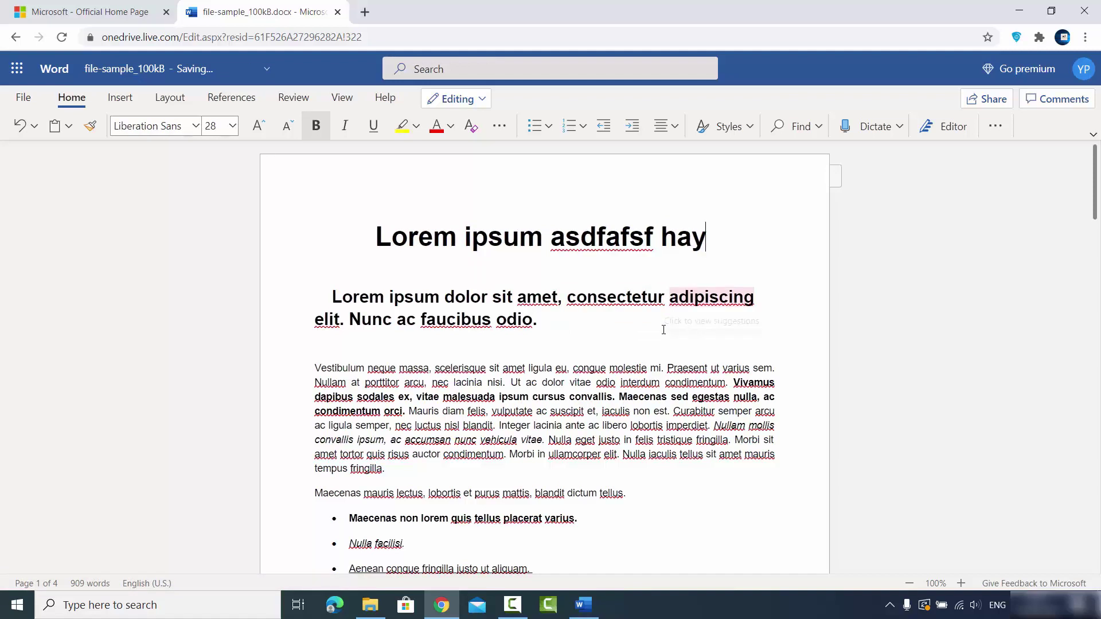
# - Look through the first page of the online document and check that its bar chart and body text can be selected
pyautogui.click(646, 342)
pyautogui.scroll(-5, 646, 342)
pyautogui.click(518, 408)
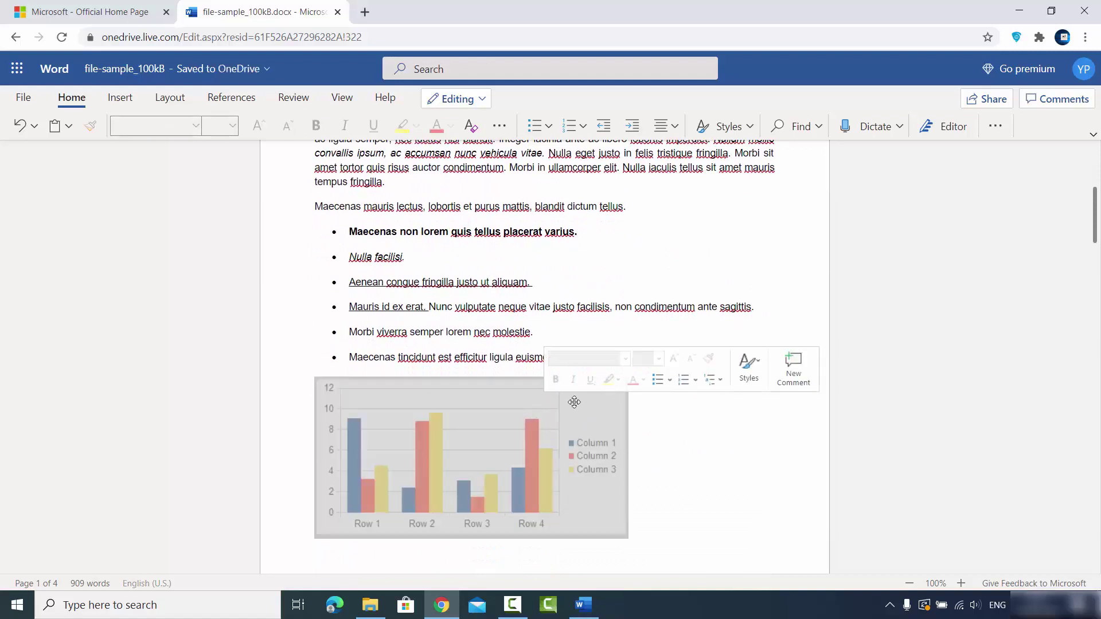
pyautogui.click(692, 446)
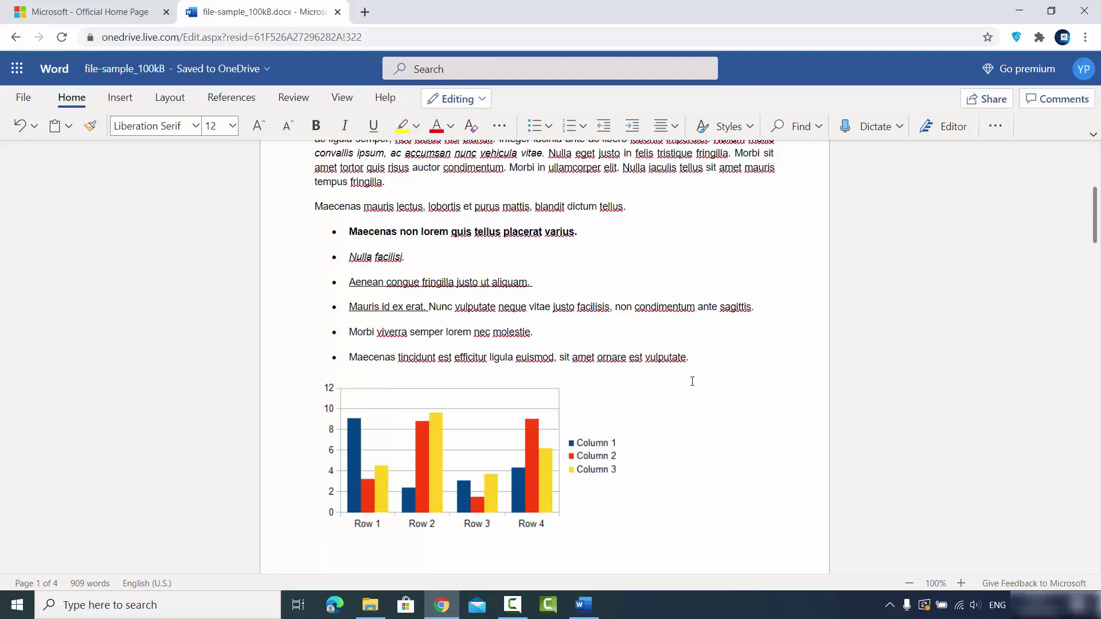
pyautogui.scroll(4, 689, 383)
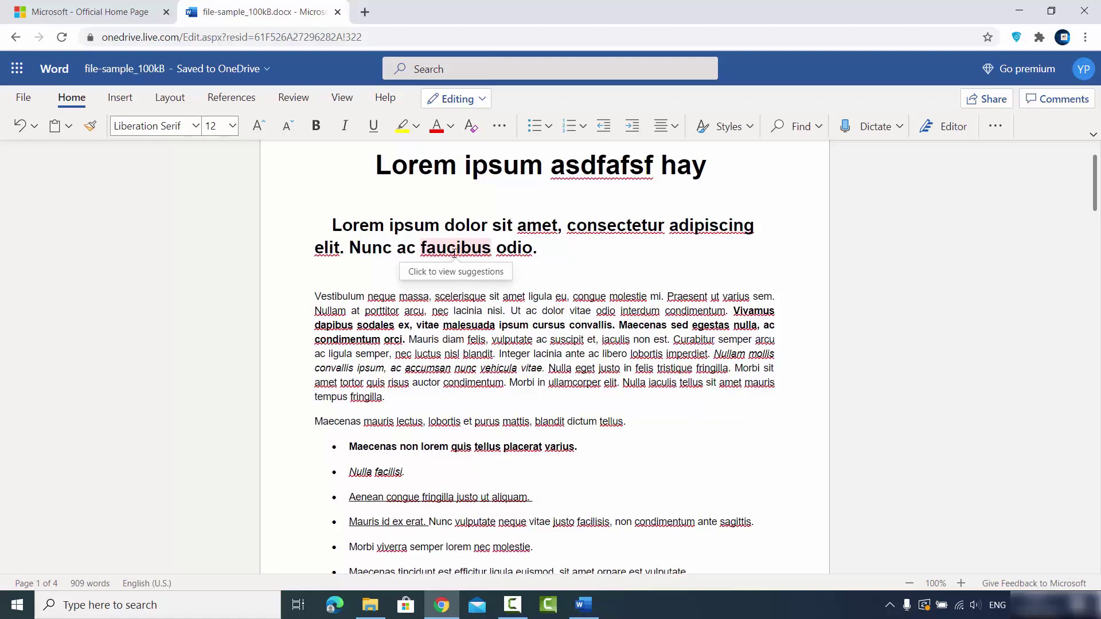
pyautogui.click(491, 310)
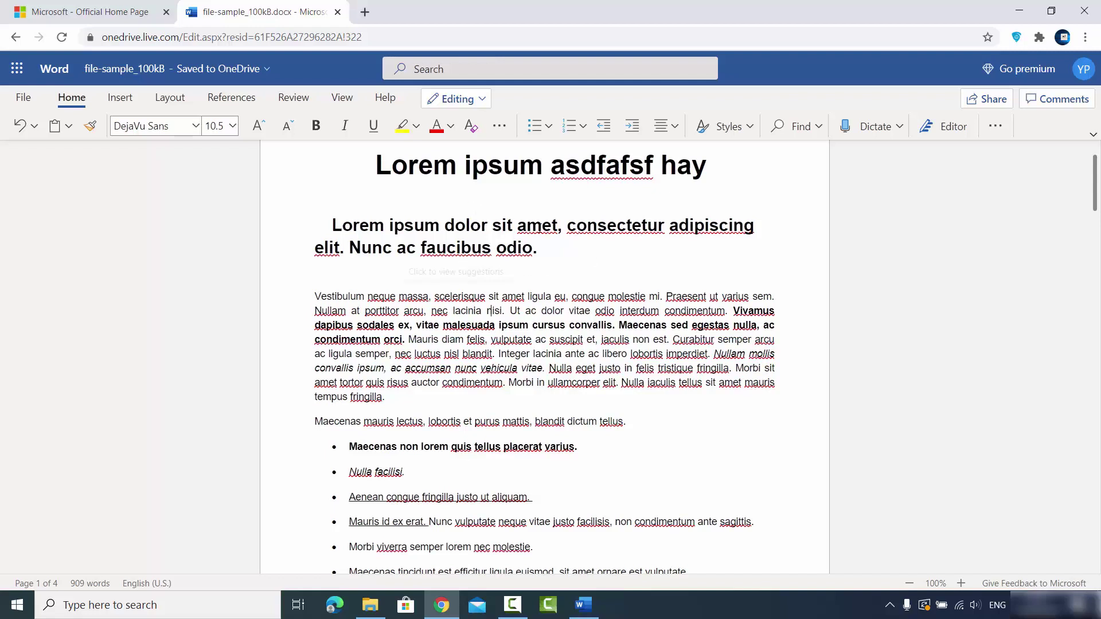
# - Place the cursor in the blank line below the second heading and bring up the document's review and commenting tools
pyautogui.click(577, 259)
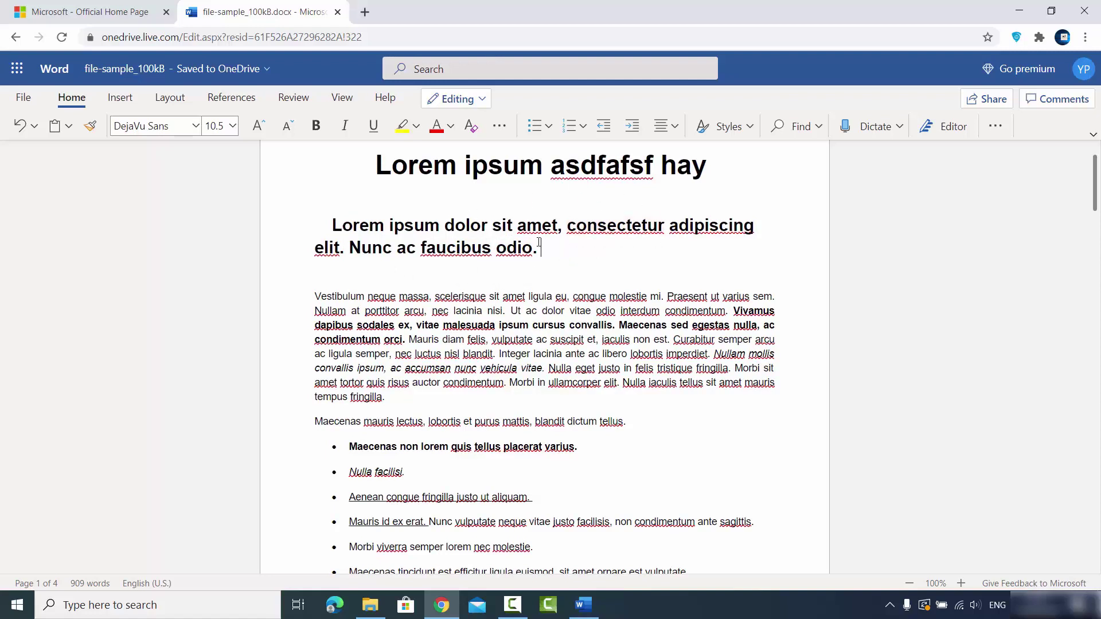
pyautogui.click(487, 275)
pyautogui.click(294, 102)
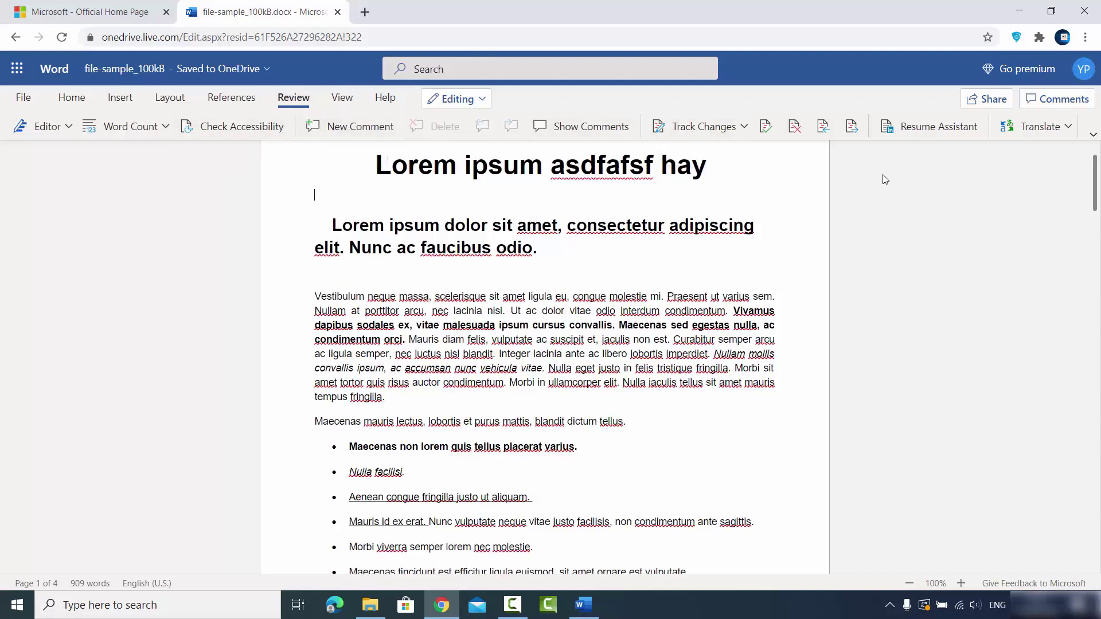
# - Create a sharing link for file-sample_100kB that lets anyone with the link edit, keeping Allow editing on, and copy it
pyautogui.click(982, 99)
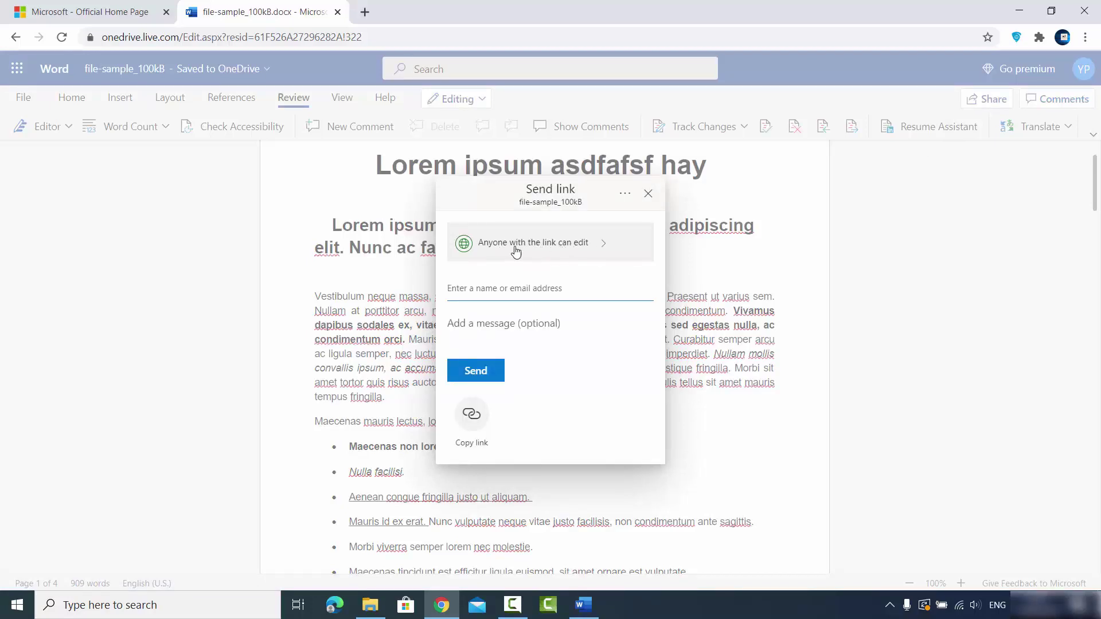
pyautogui.click(554, 251)
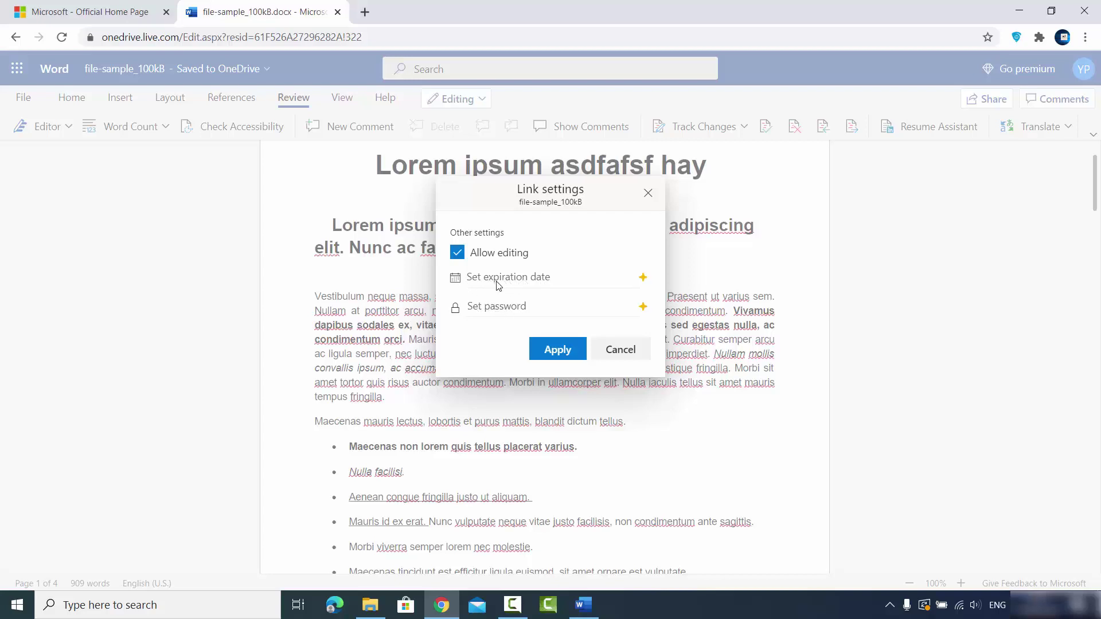
pyautogui.click(545, 349)
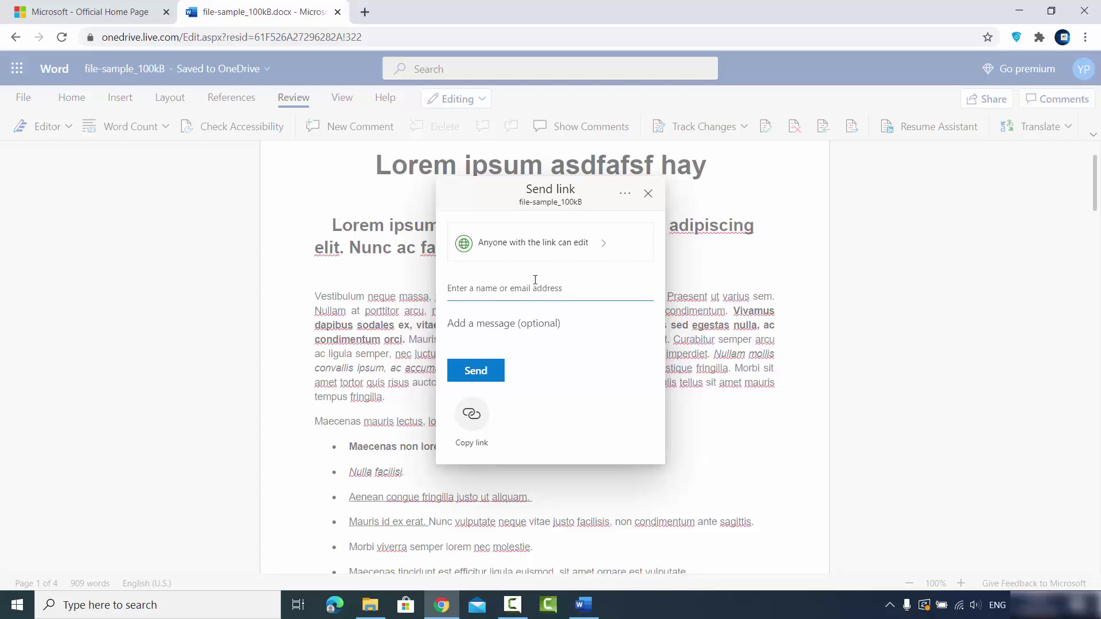
pyautogui.click(472, 419)
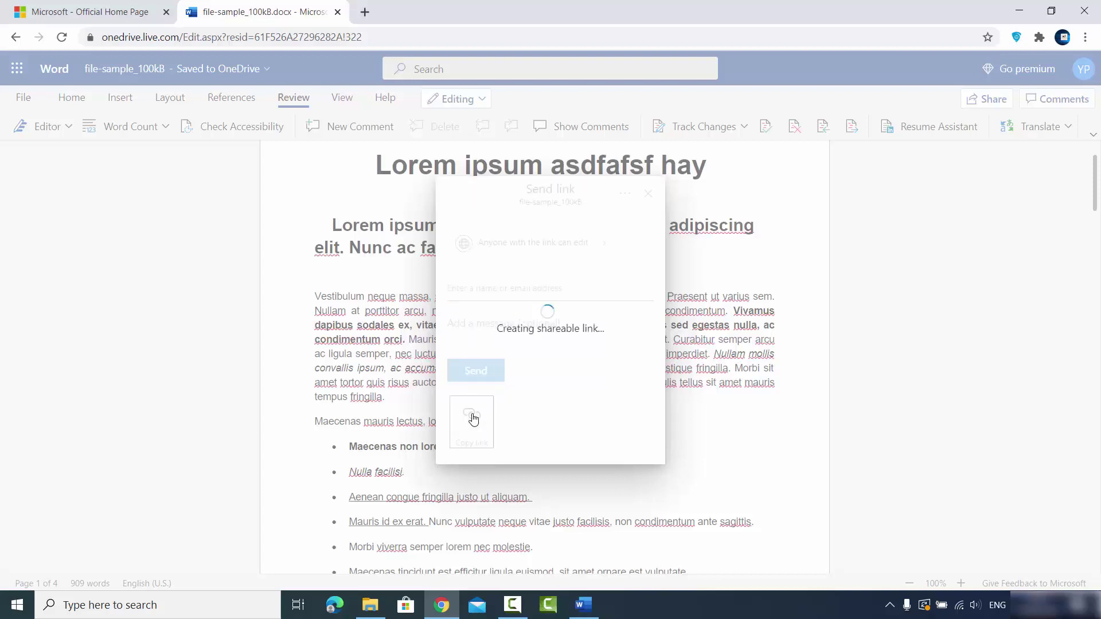
pyautogui.click(615, 278)
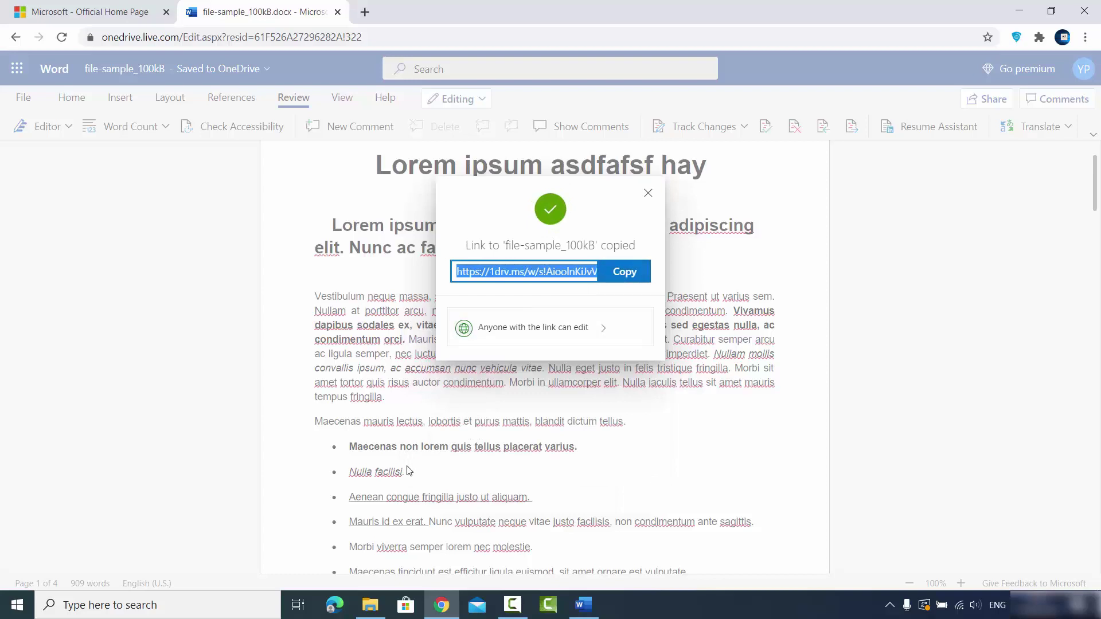
# - Switch to Edge, open the copied sharing link there, and put the shared document into editing mode
pyautogui.click(339, 606)
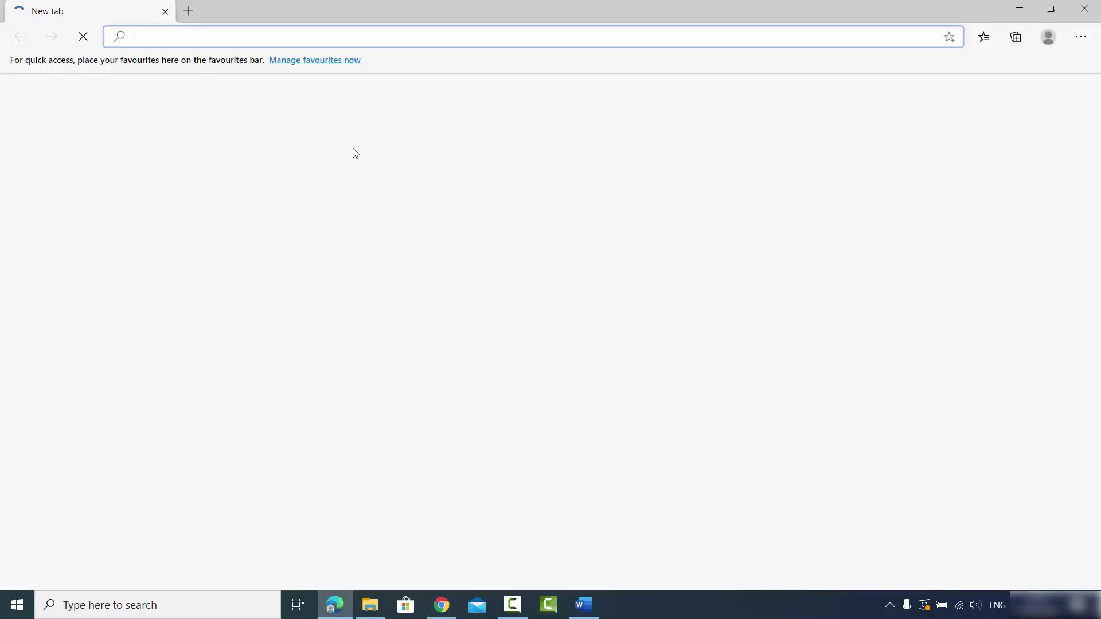
pyautogui.hotkey('ctrl', 'v')
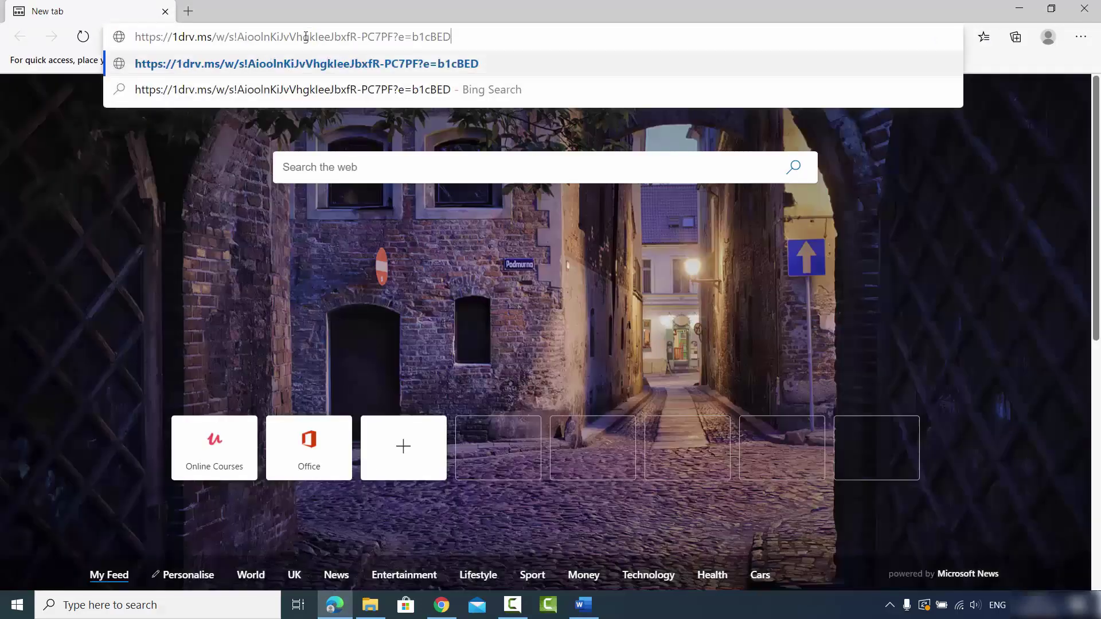
pyautogui.click(334, 64)
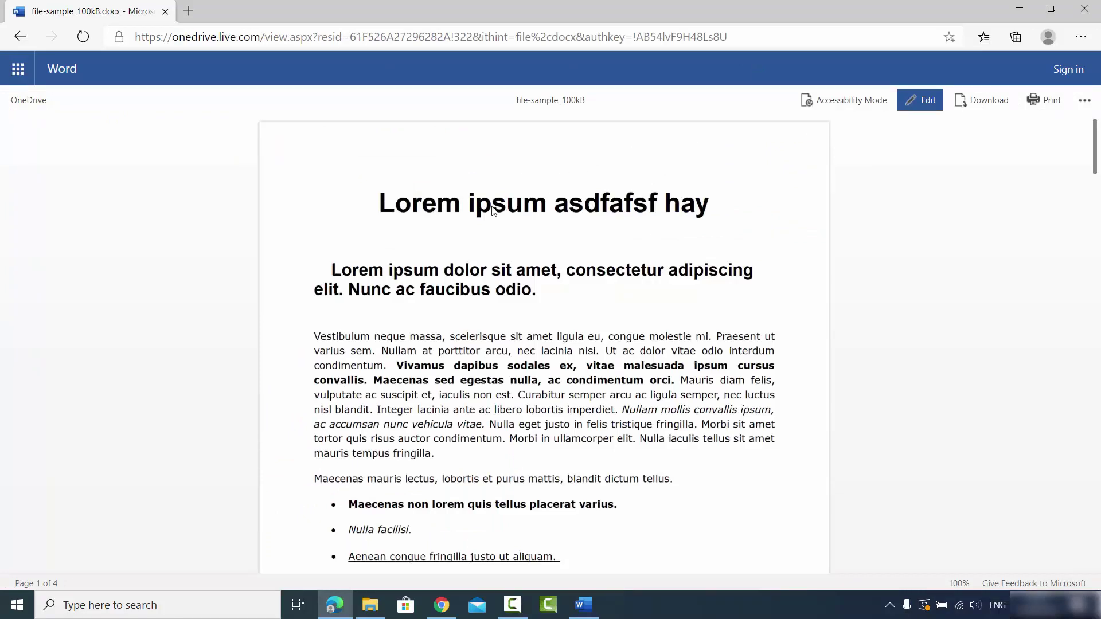
pyautogui.click(924, 108)
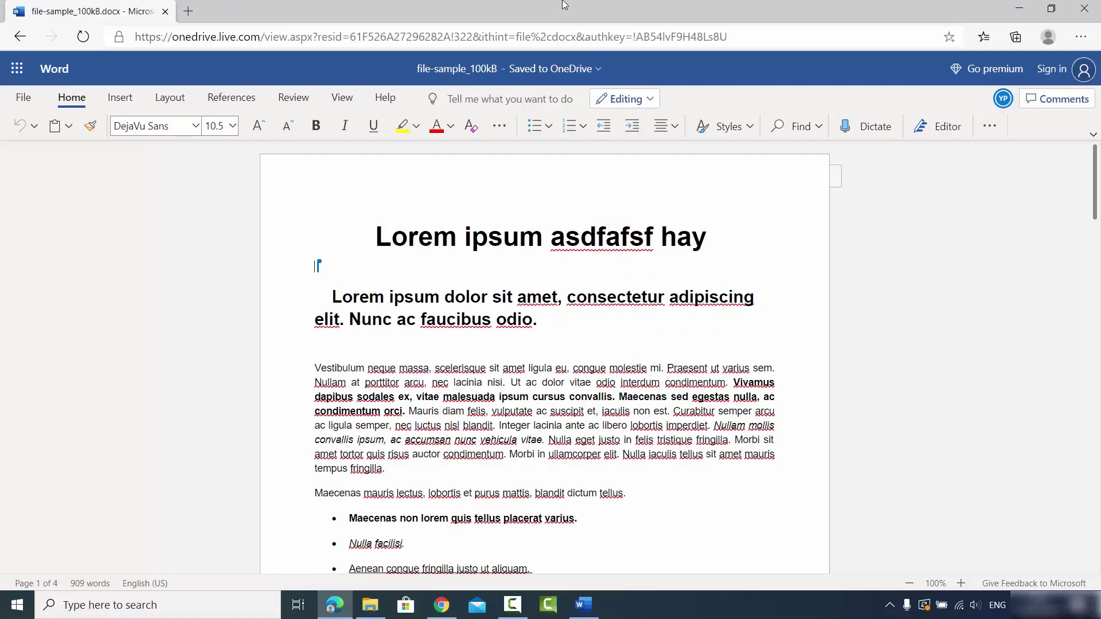
# - Close the sharing confirmation and arrange the Chrome and Edge windows side by side, Chrome on the left
pyautogui.moveTo(597, 27); pyautogui.dragTo(981, 16)
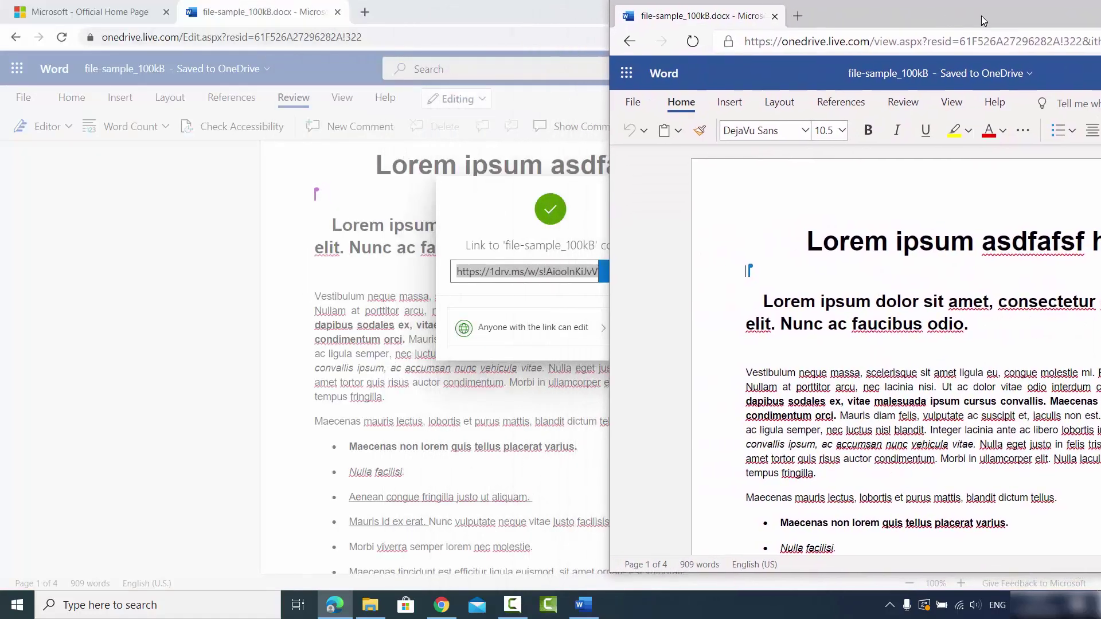
pyautogui.click(497, 226)
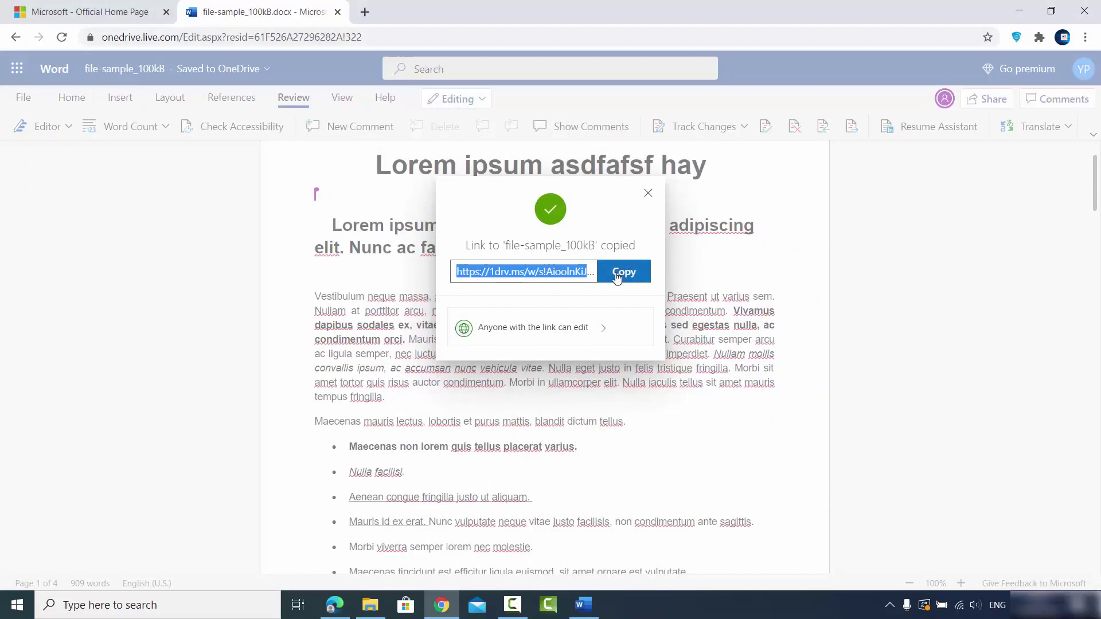
pyautogui.click(645, 195)
pyautogui.press('super+Left')
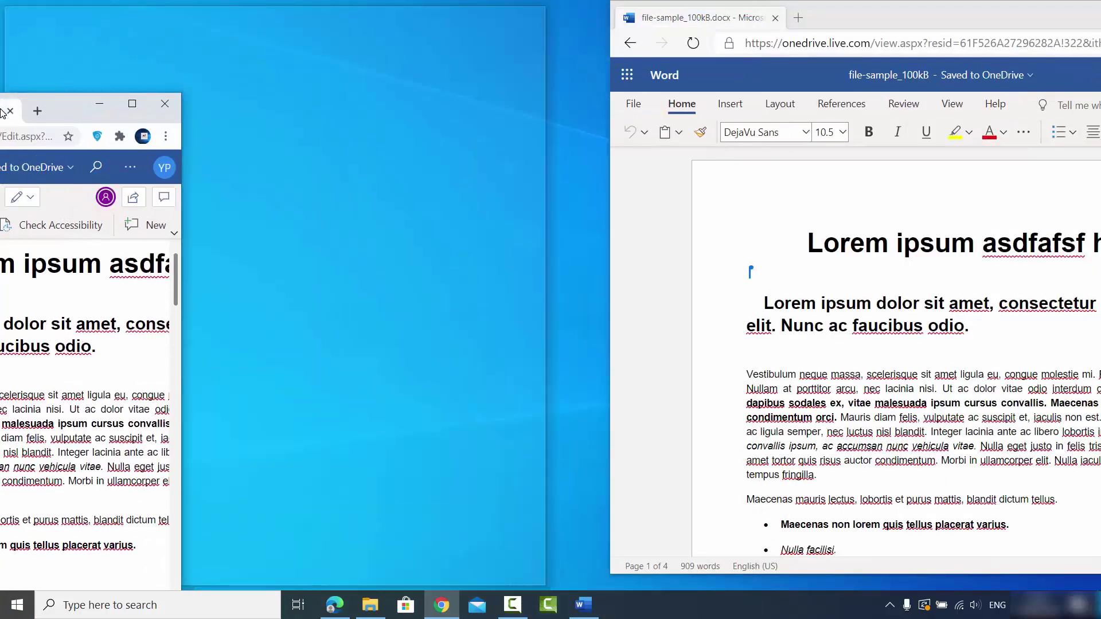
pyautogui.click(652, 175)
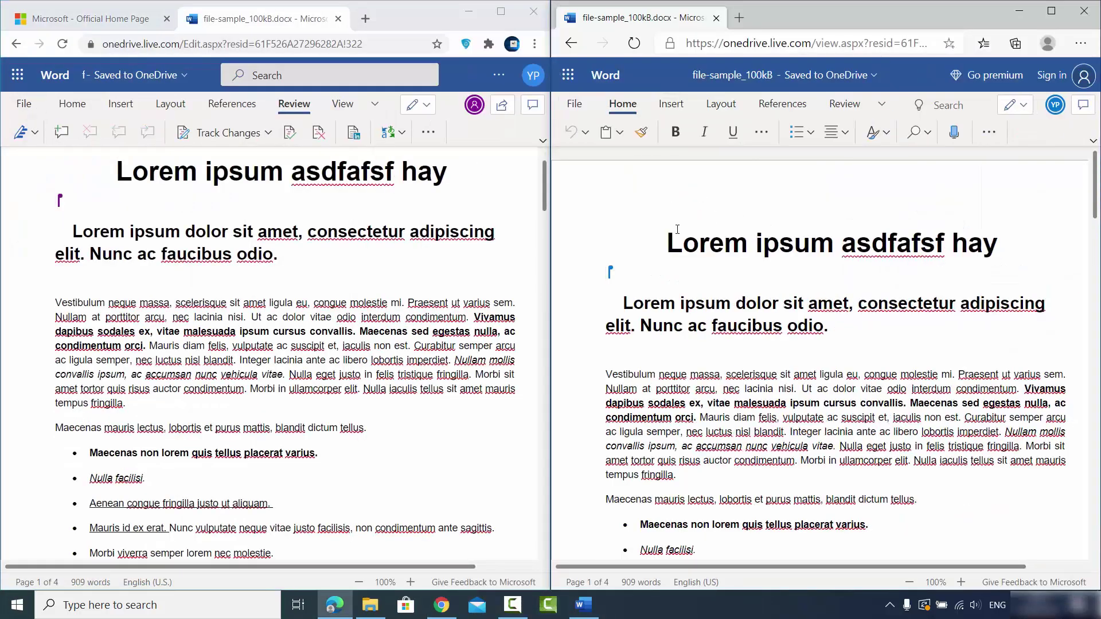
pyautogui.click(215, 220)
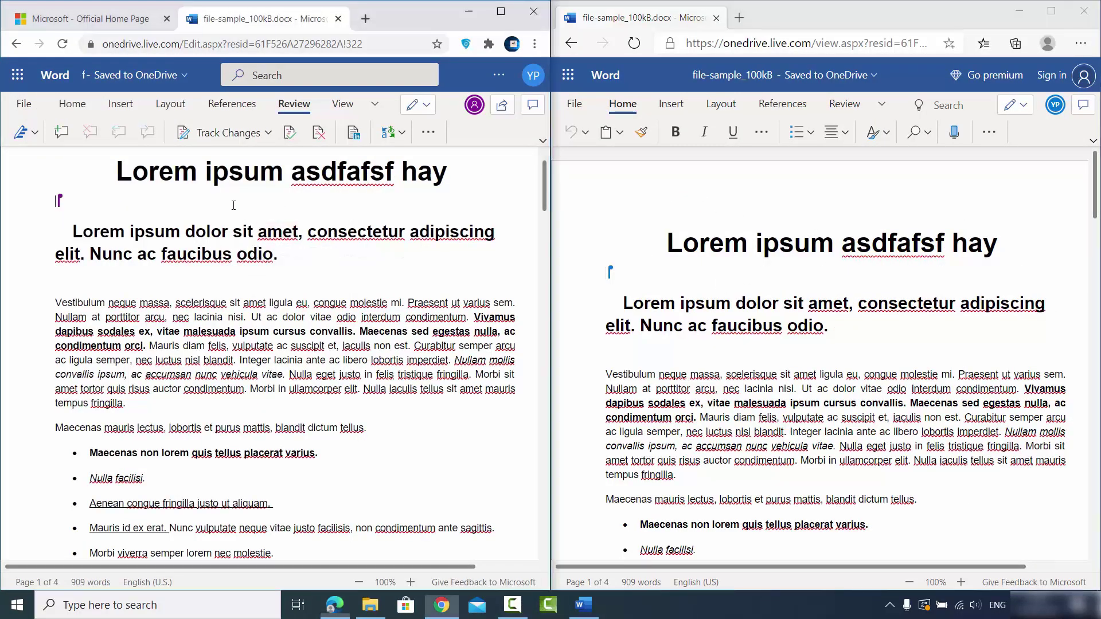
# - In the Edge copy, append "adfasfaf" to the title and "adfadsgs" to the end of the second heading
pyautogui.click(991, 252)
pyautogui.write('adfasf')
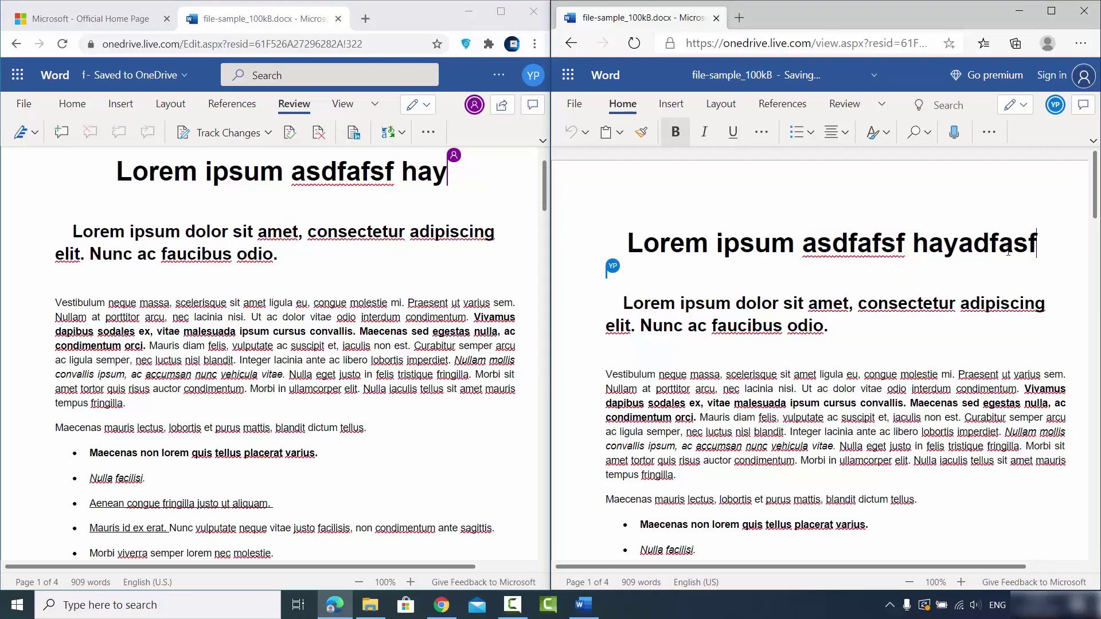
pyautogui.write('af')
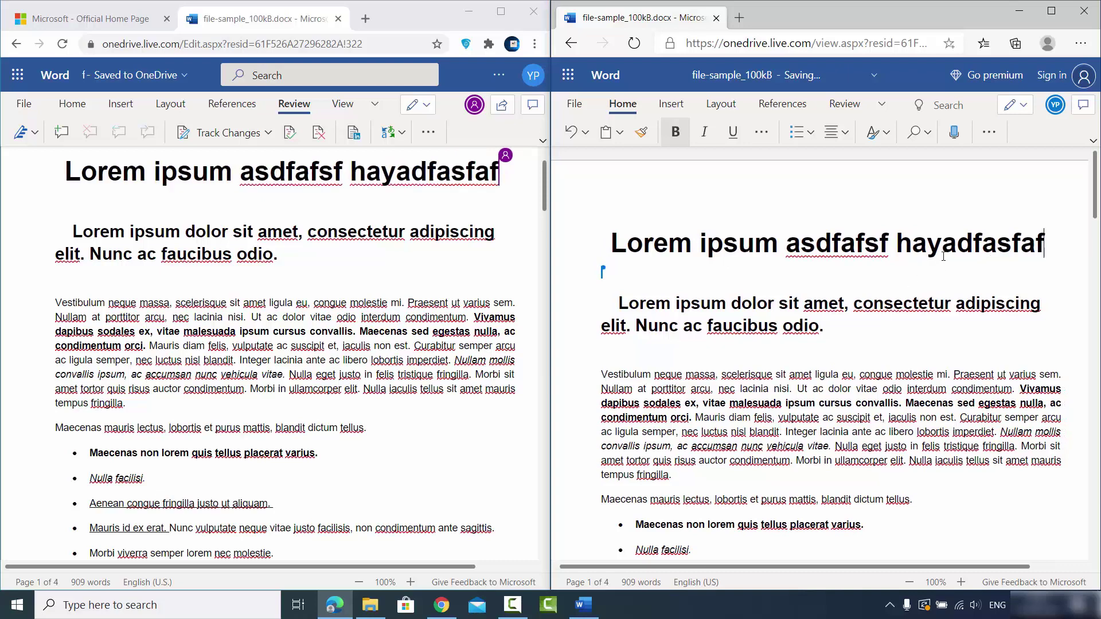
pyautogui.click(863, 334)
pyautogui.write('adfa')
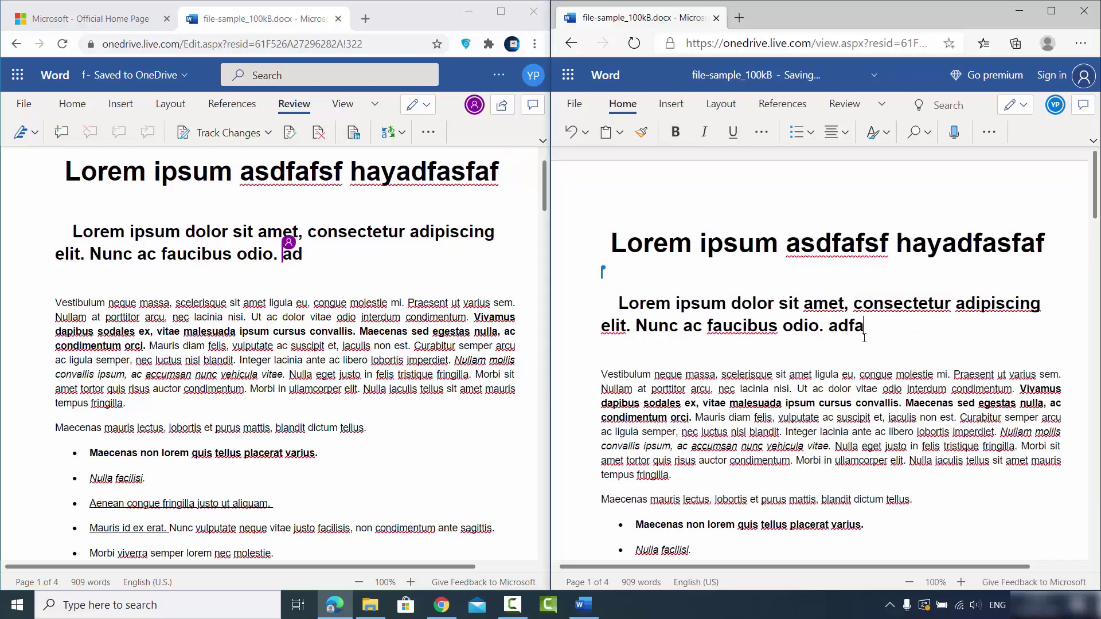
pyautogui.write('dsgs')
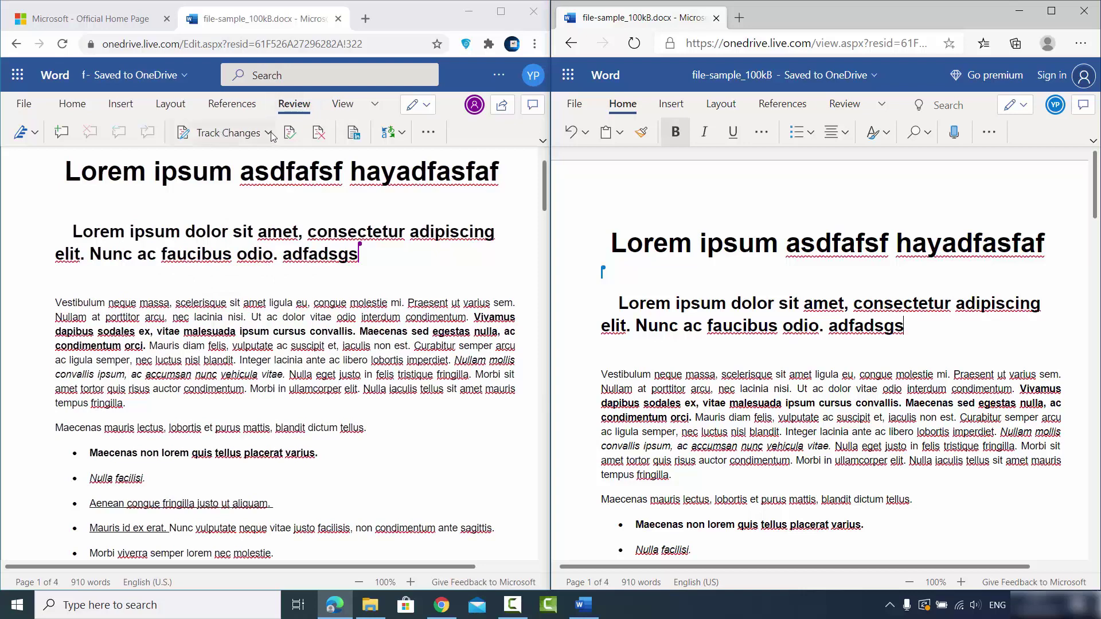
# - In the Chrome copy, post the comment "Hello world" on the line below the second heading and check it in Edge
pyautogui.click(352, 140)
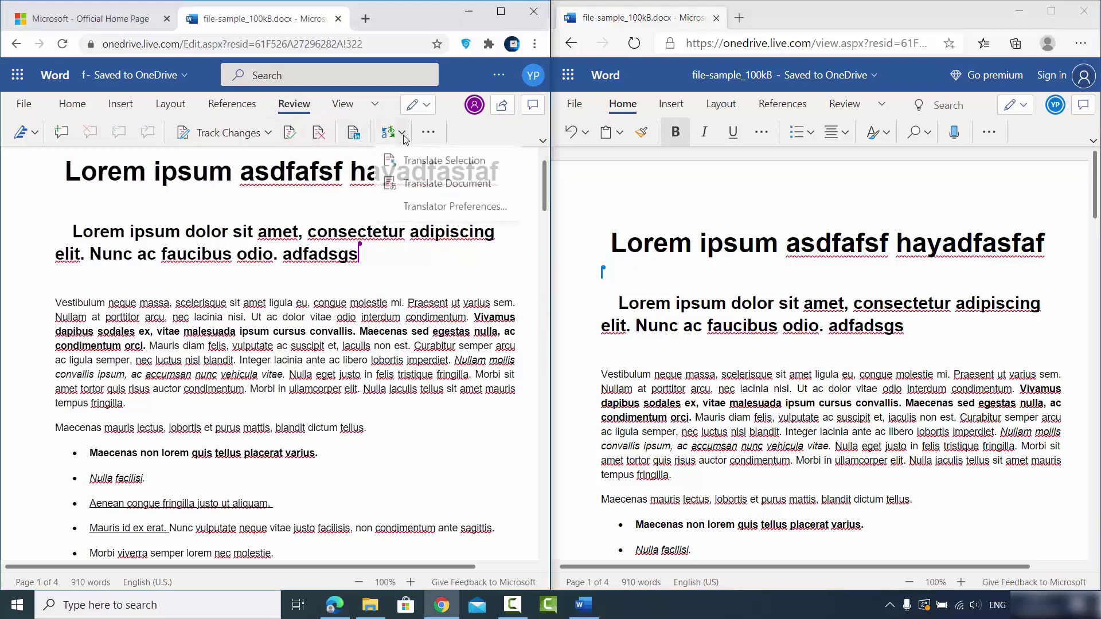
pyautogui.click(62, 133)
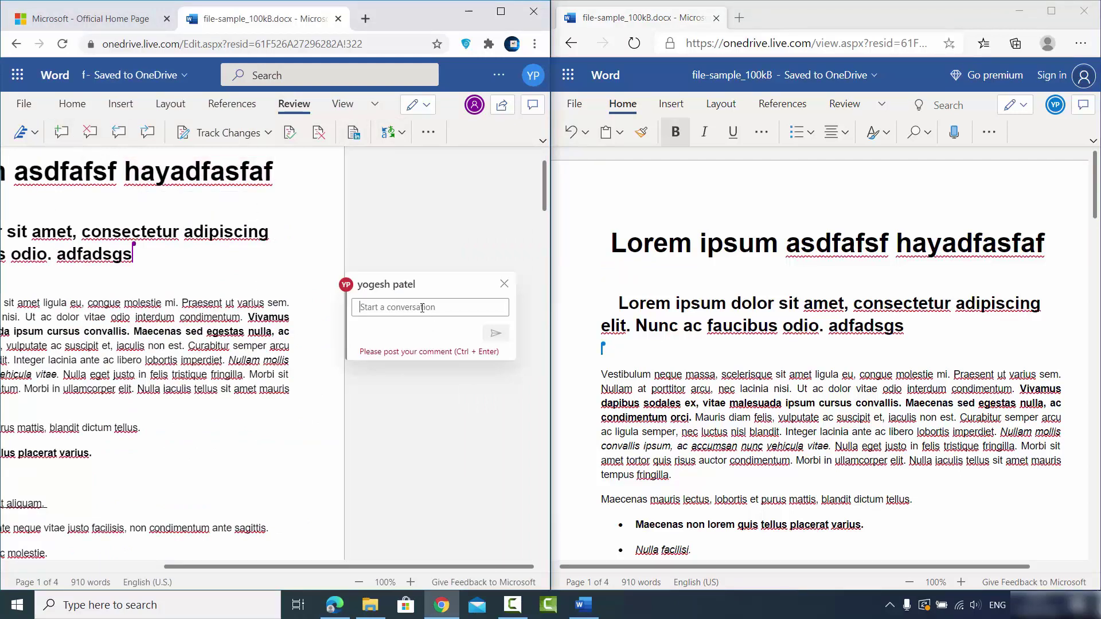
pyautogui.write('Hello')
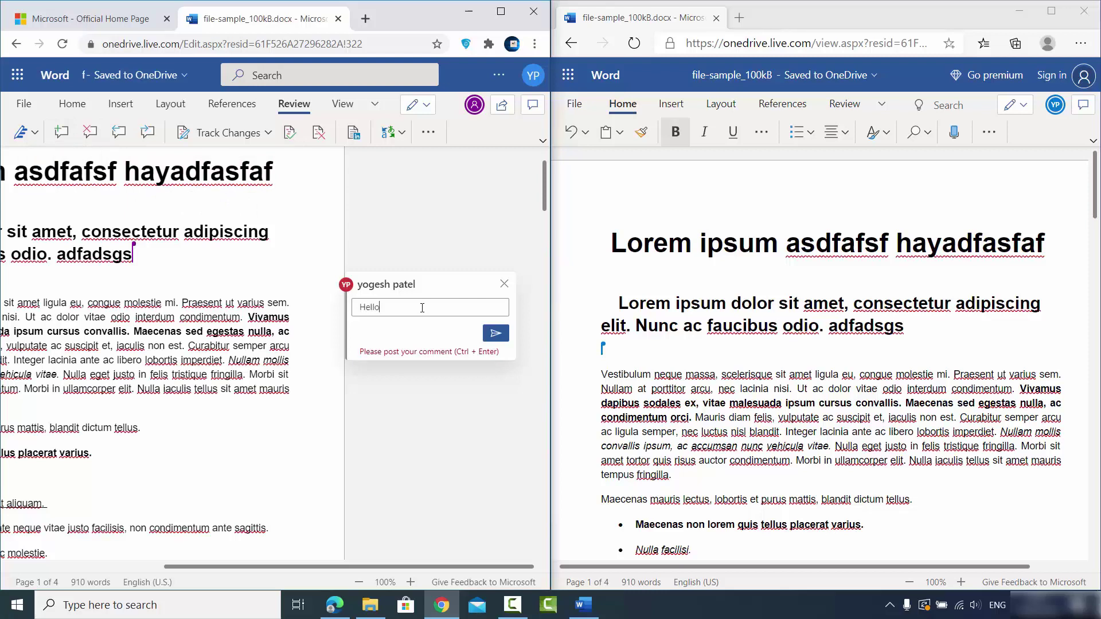
pyautogui.write(' world')
pyautogui.click(484, 335)
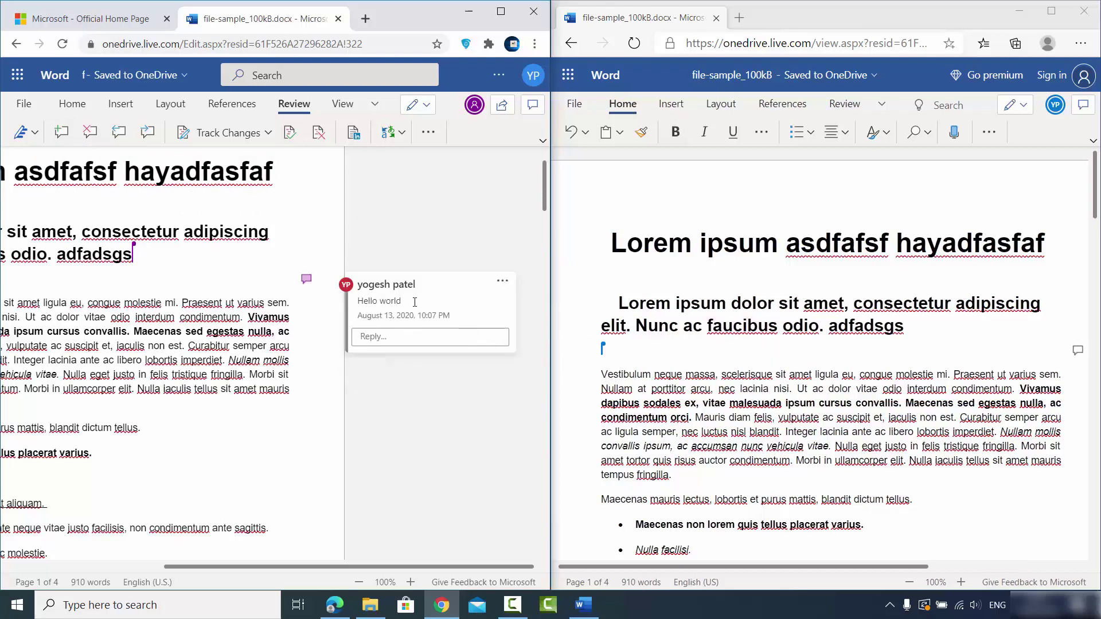
pyautogui.click(1078, 353)
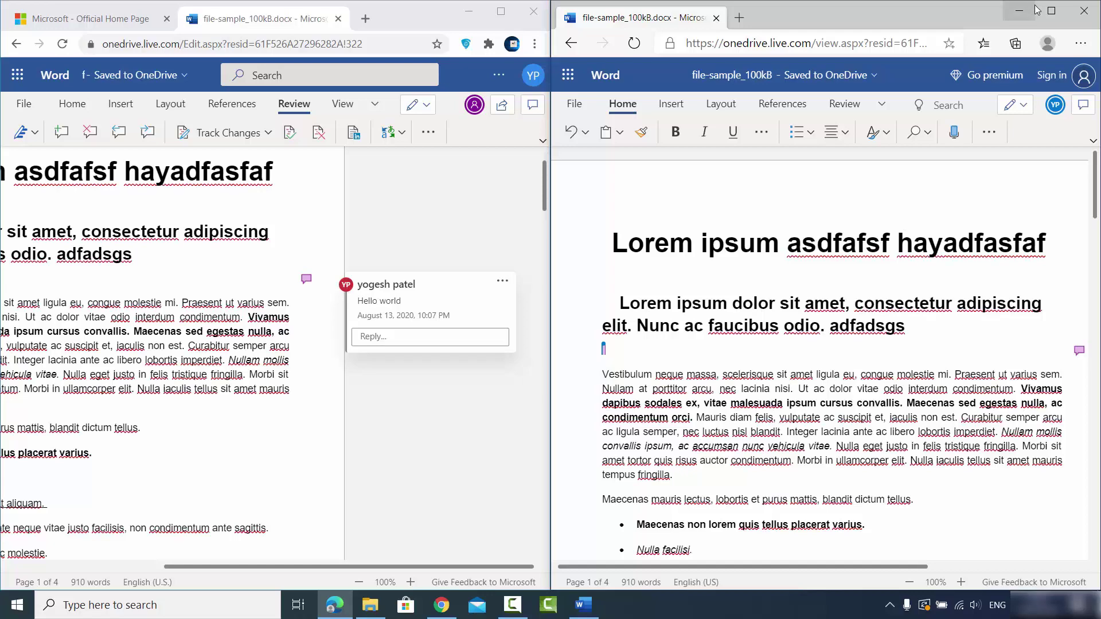
# - Maximize the Chrome window and download a copy of the edited Word document to the computer
pyautogui.click(501, 12)
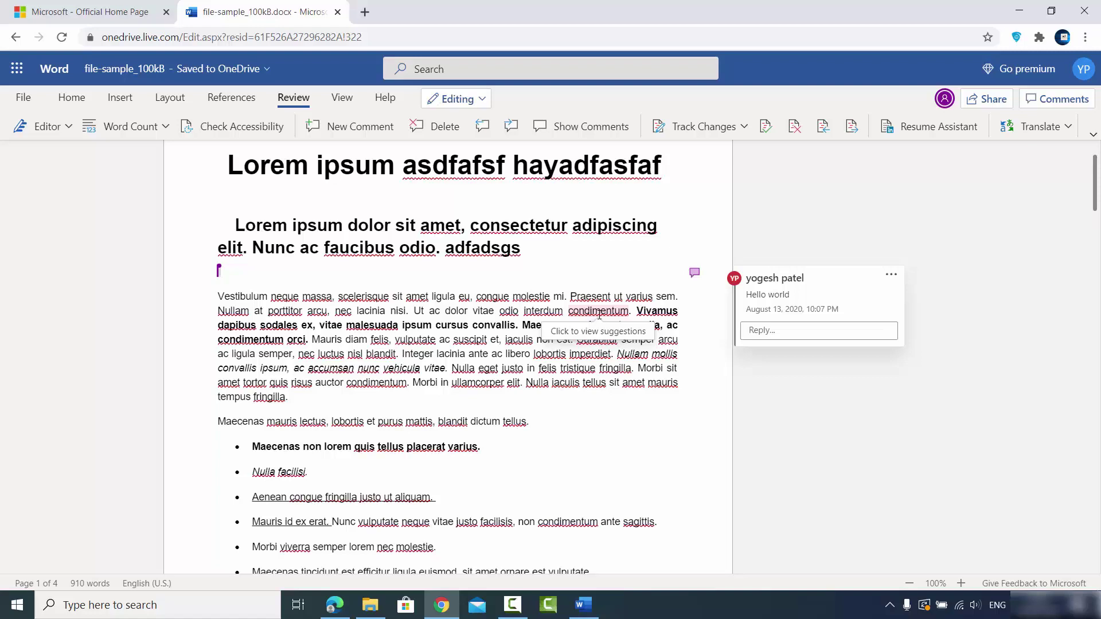
pyautogui.click(23, 100)
pyautogui.click(31, 230)
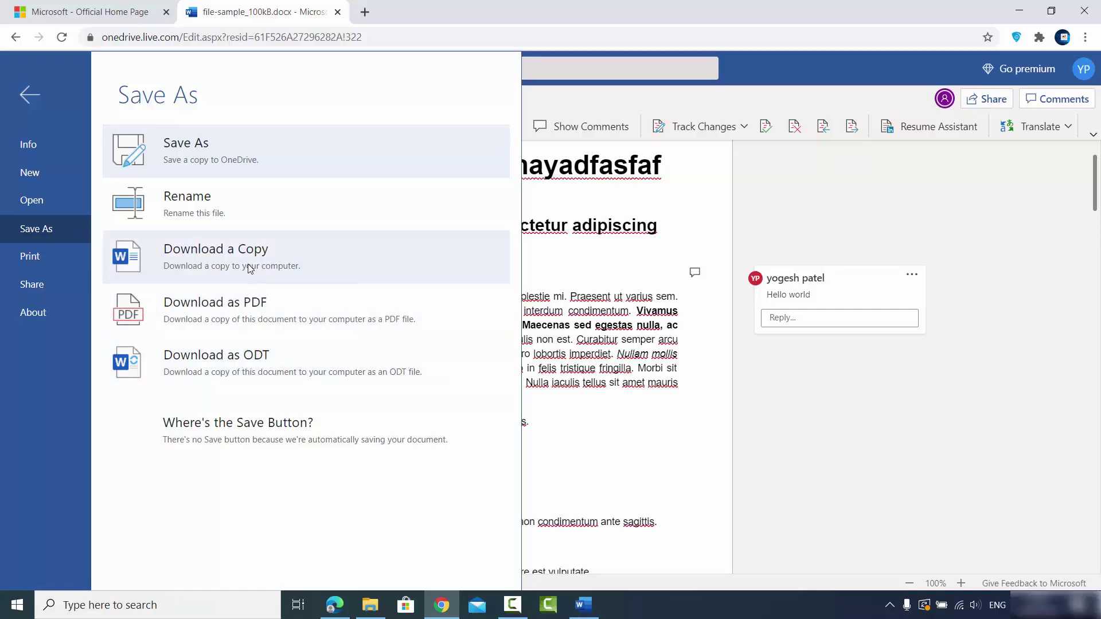
pyautogui.click(211, 256)
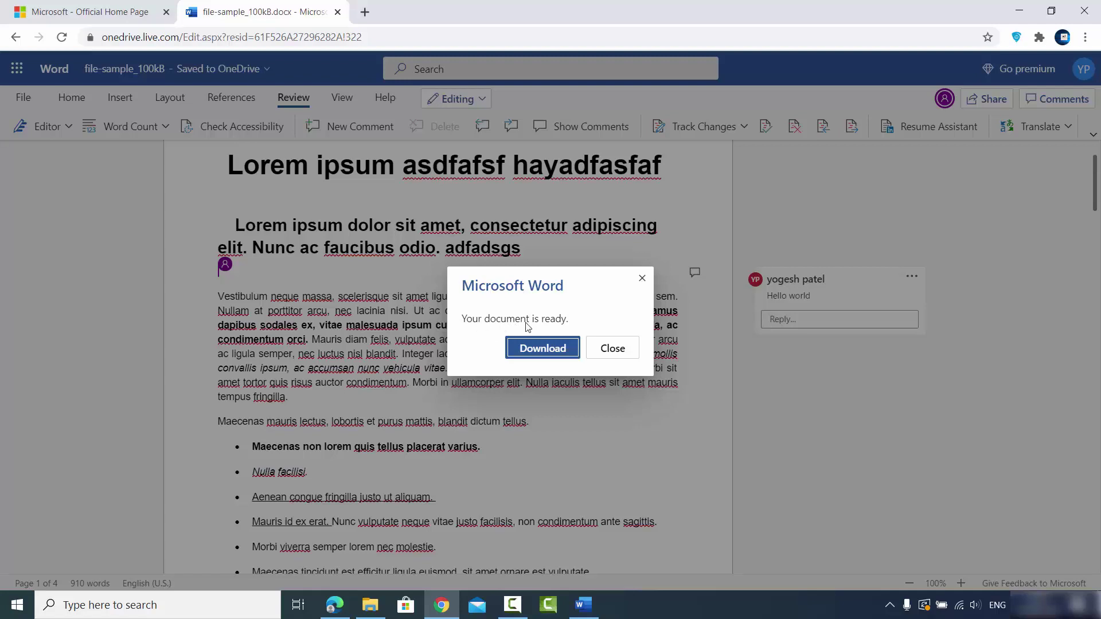
pyautogui.click(538, 349)
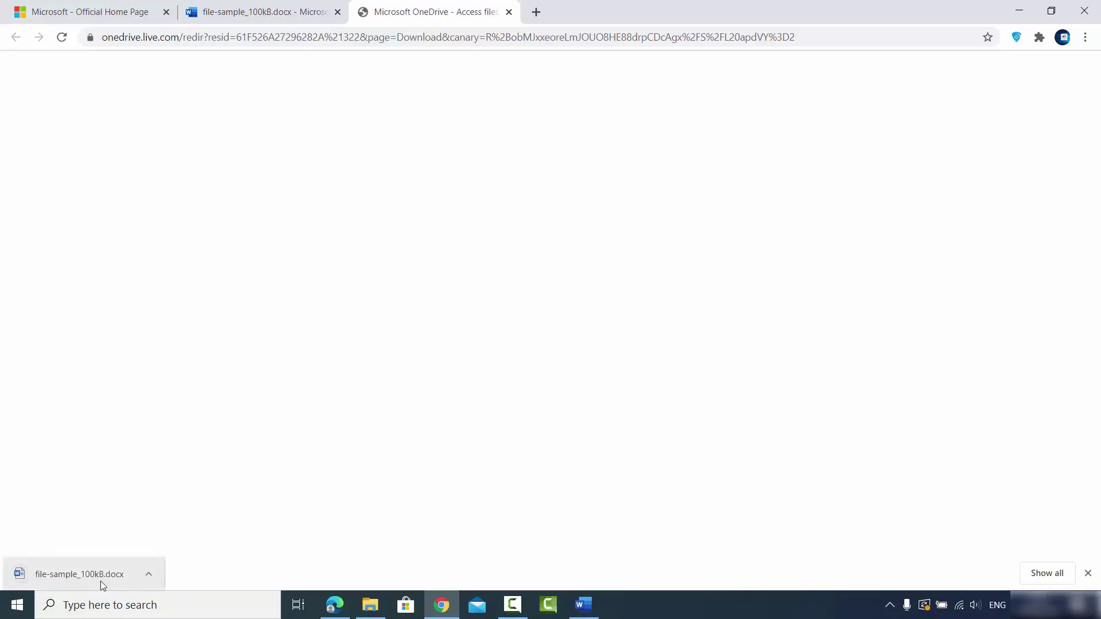
# - Copy the downloaded file-sample_100kB.docx into a new folder named "new" inside DATADRIVE1 (D:) Videos\Office
pyautogui.click(148, 574)
pyautogui.click(177, 523)
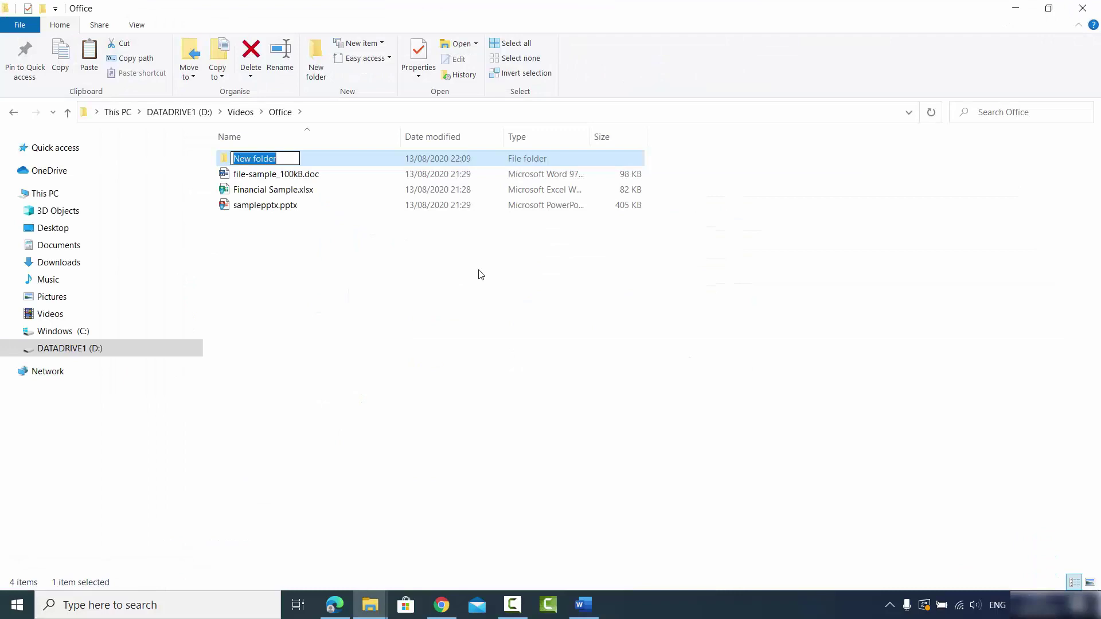
pyautogui.write('new')
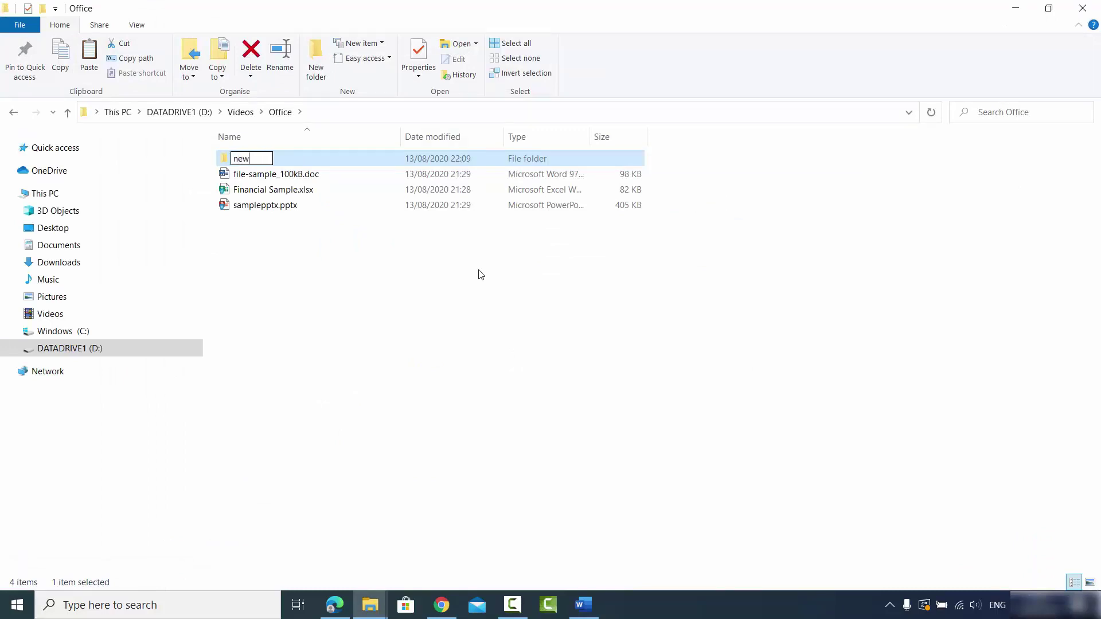
pyautogui.press('Return')
pyautogui.doubleClick(316, 165)
pyautogui.hotkey('ctrl', 'v')
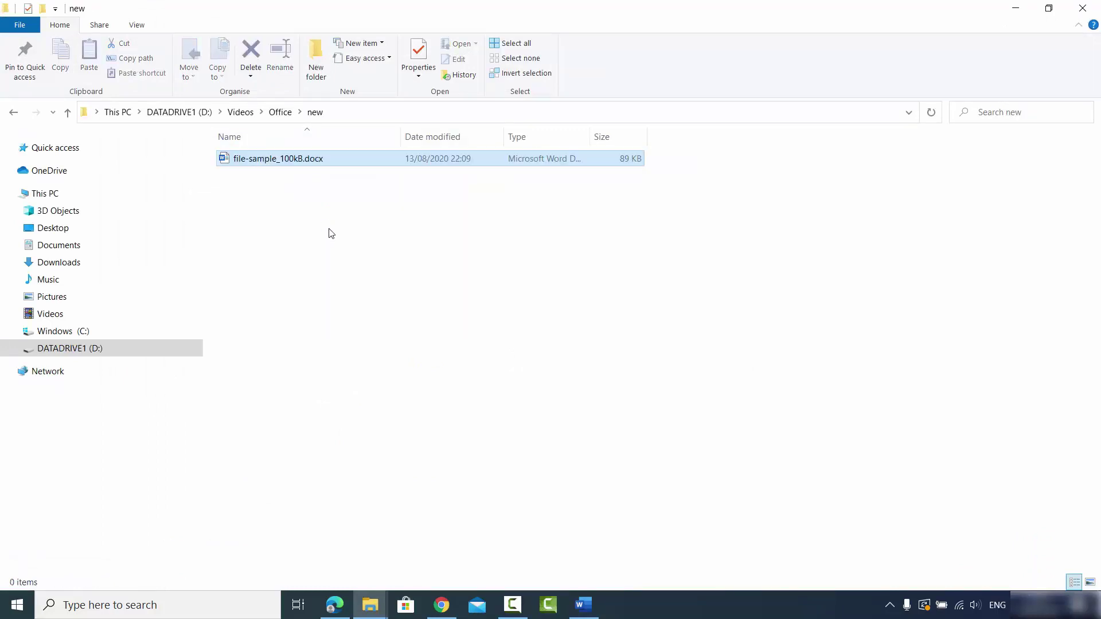
# - Open file-sample_100kB.docx from the "new" folder to check it, close it, and switch back to Chrome
pyautogui.doubleClick(290, 159)
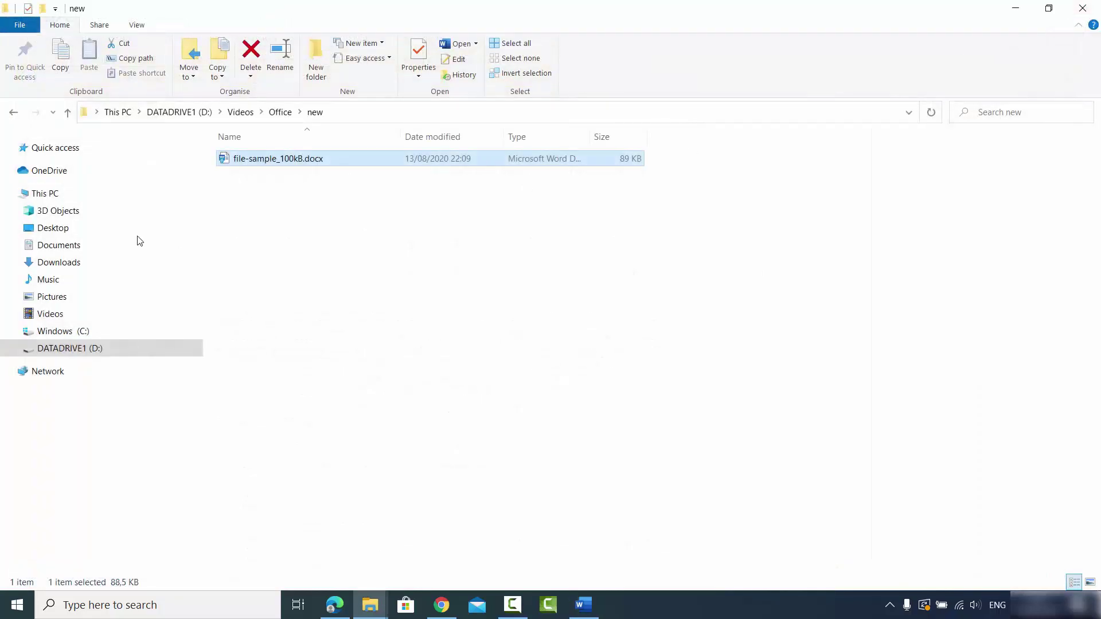
pyautogui.click(1083, 8)
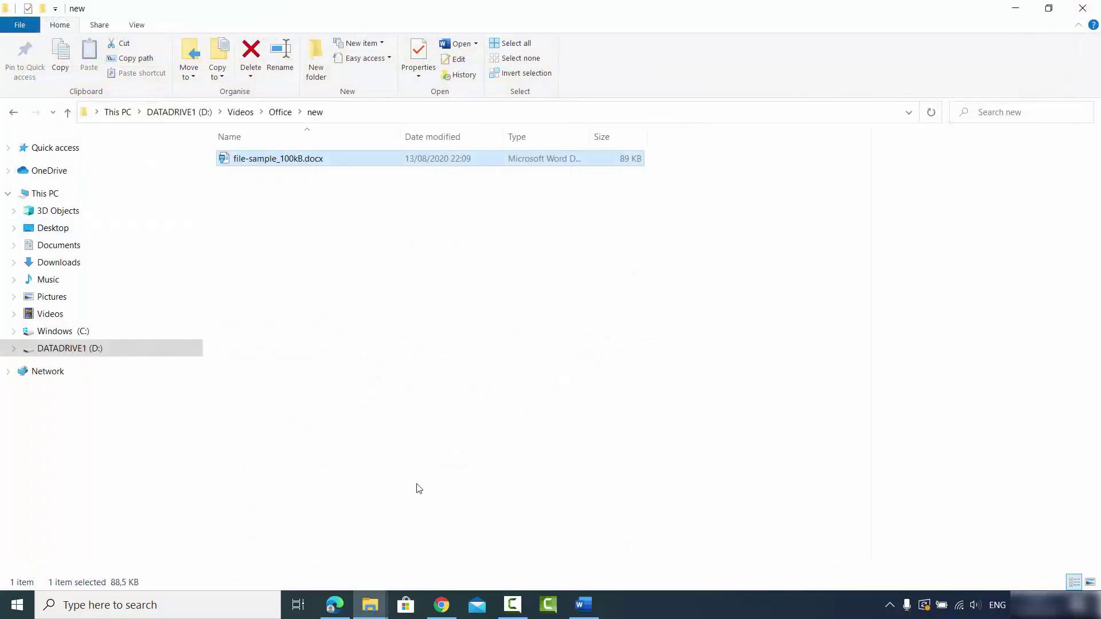
pyautogui.click(440, 586)
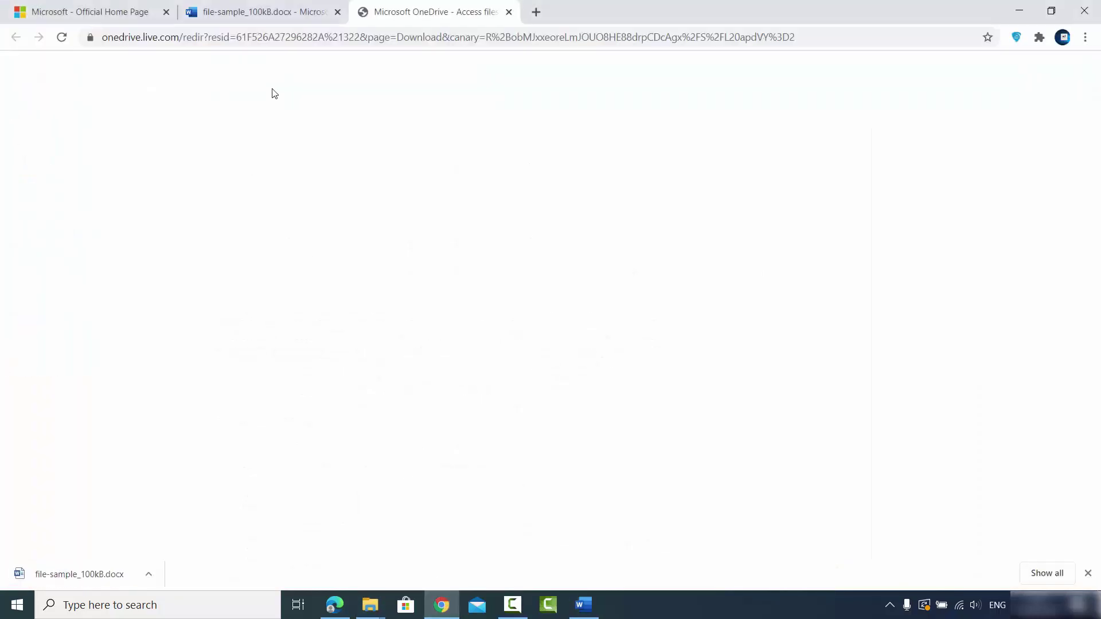
# - Return to the online Word document file-sample_100kB and review the Save As options, including Download as PDF and ODT, without downloading
pyautogui.click(262, 12)
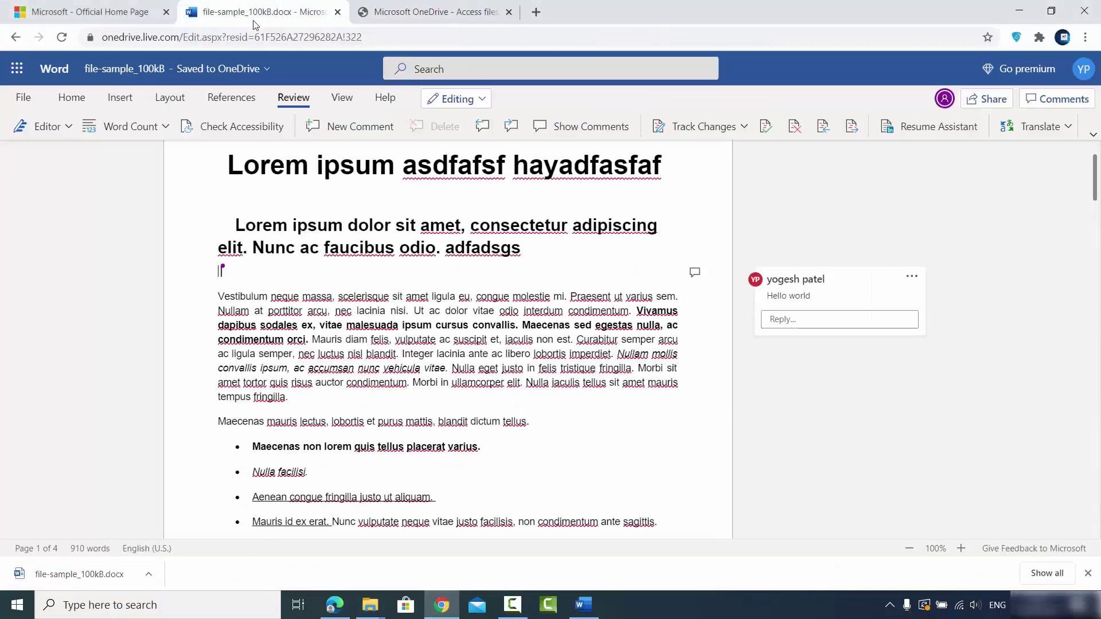
pyautogui.click(23, 98)
pyautogui.click(71, 230)
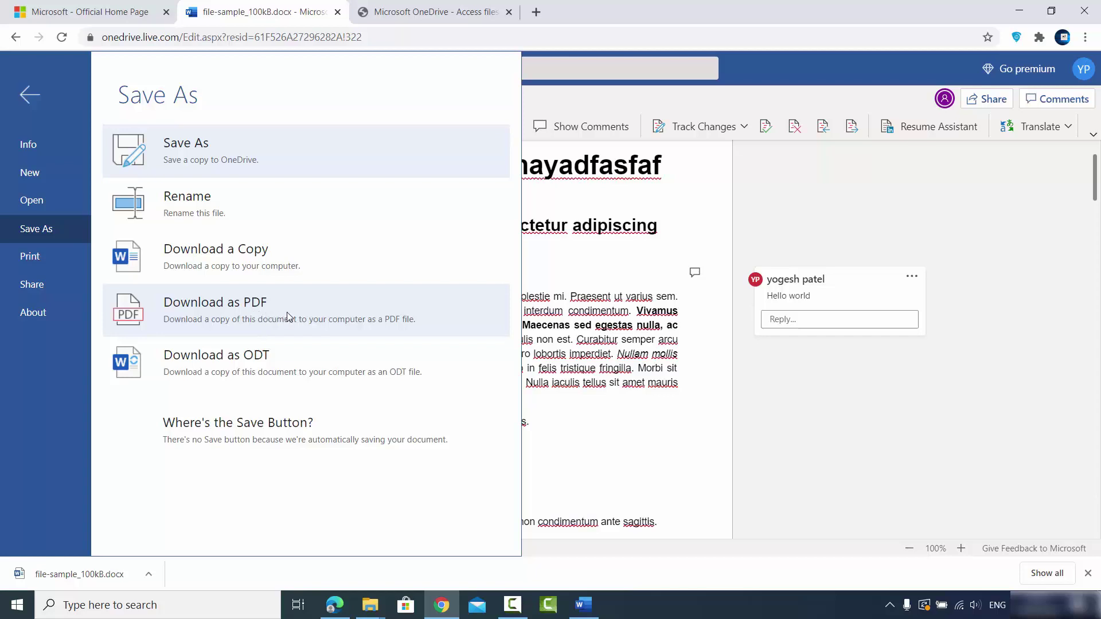
pyautogui.click(653, 329)
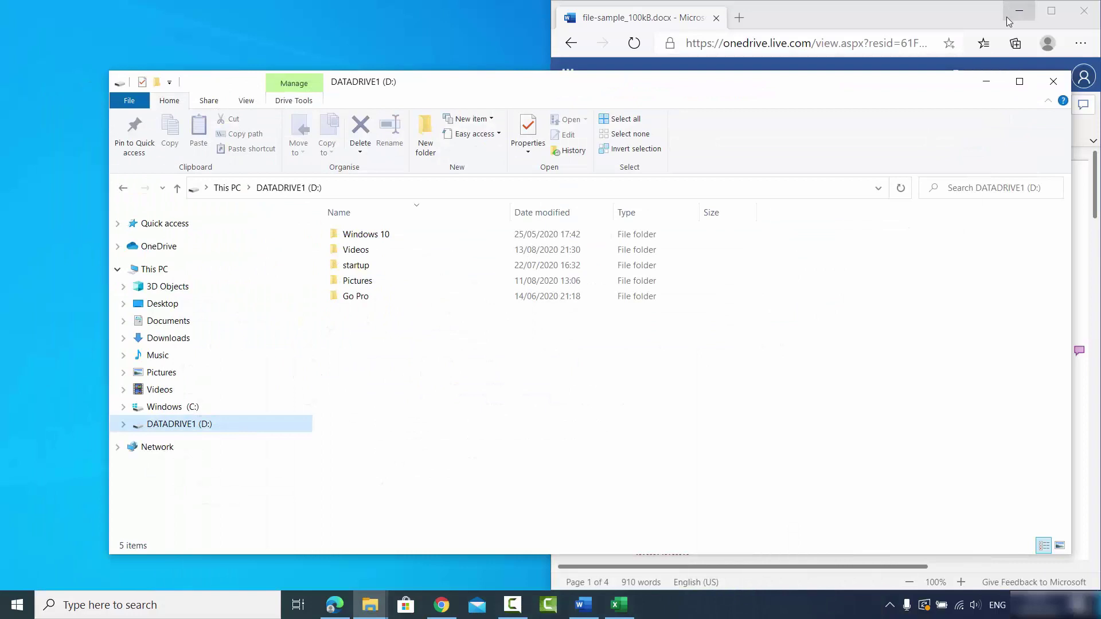
# - Minimize the File Explorer and Edge windows, and launch the Office app by searching Windows for "office"
pyautogui.click(986, 81)
pyautogui.click(1019, 11)
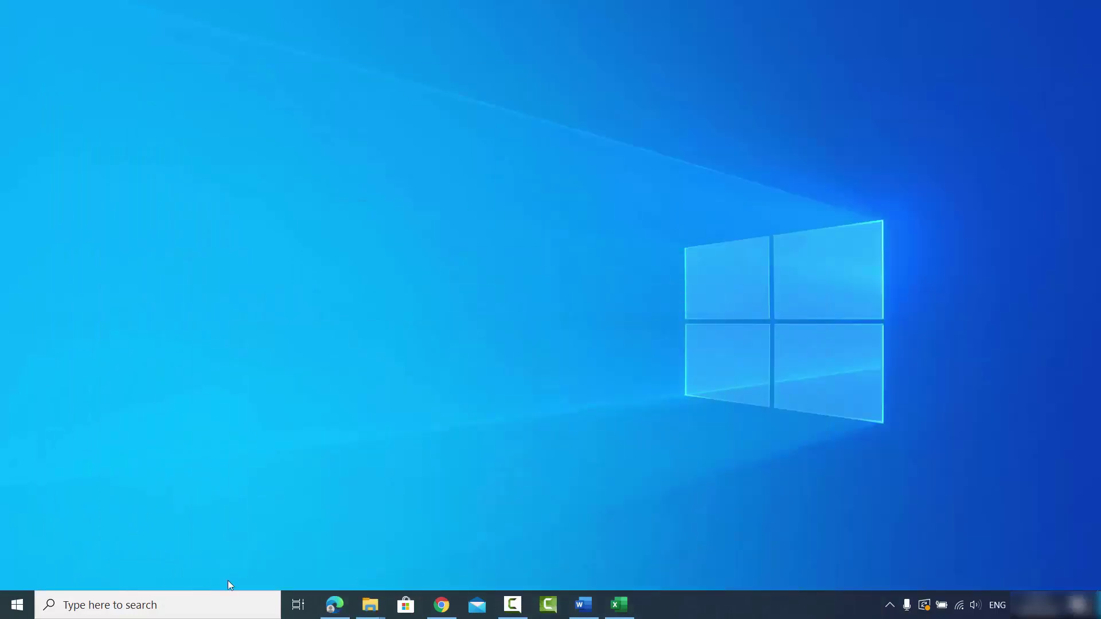
pyautogui.click(174, 599)
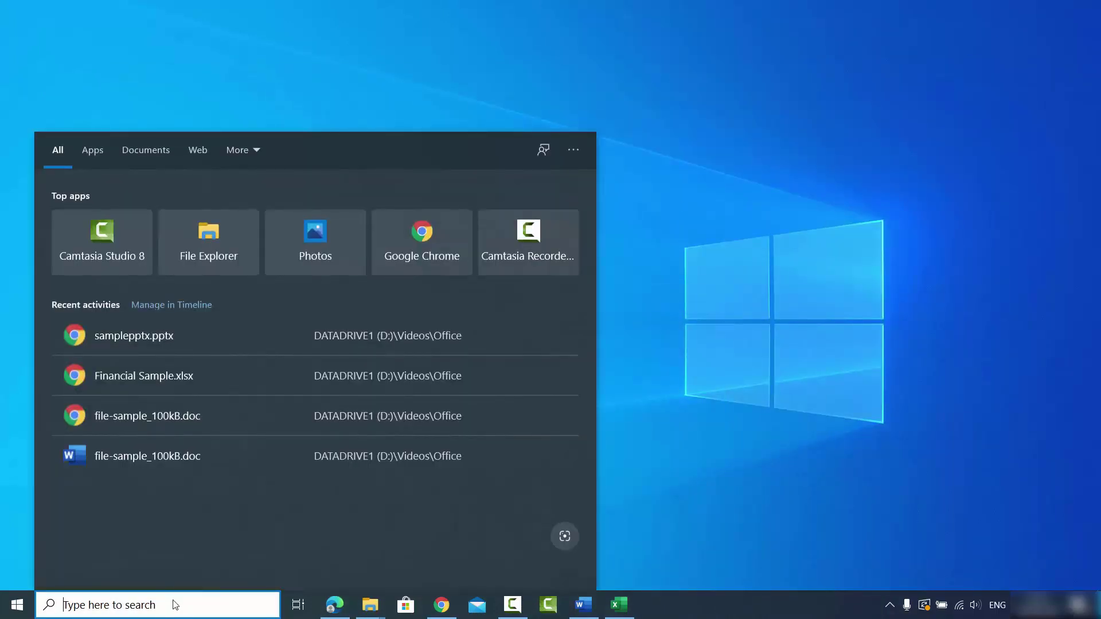
pyautogui.write('off')
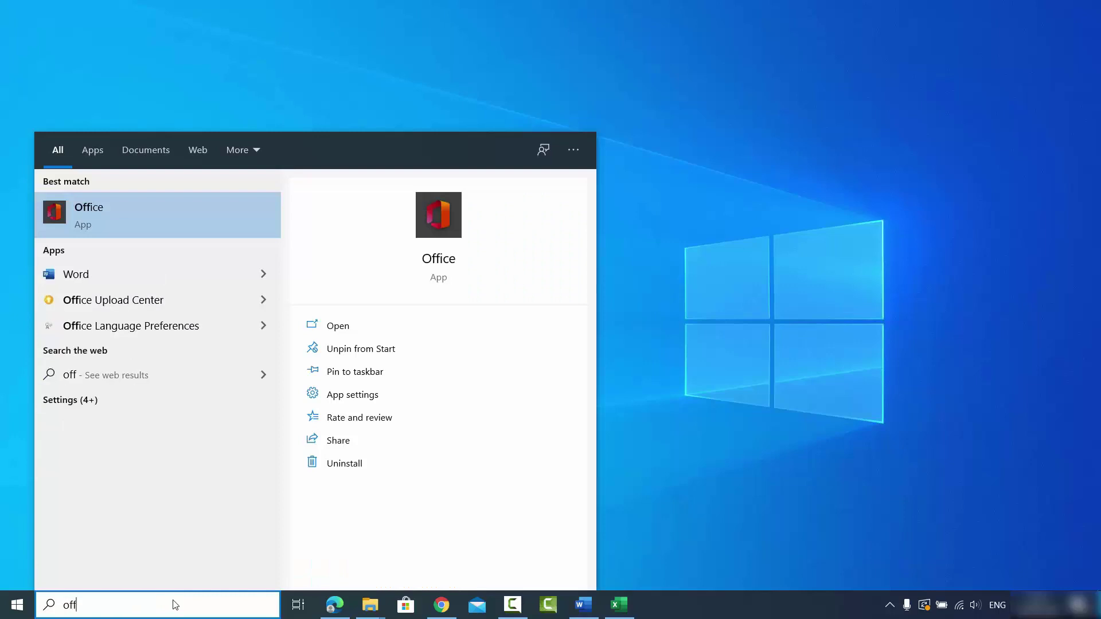
pyautogui.write('ice')
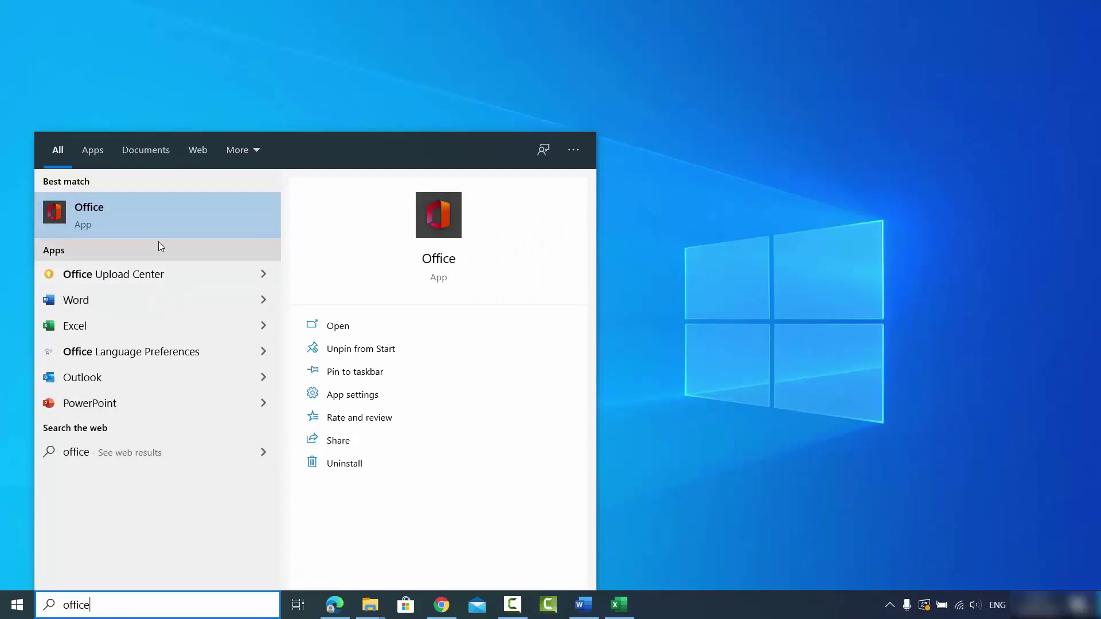
pyautogui.click(156, 213)
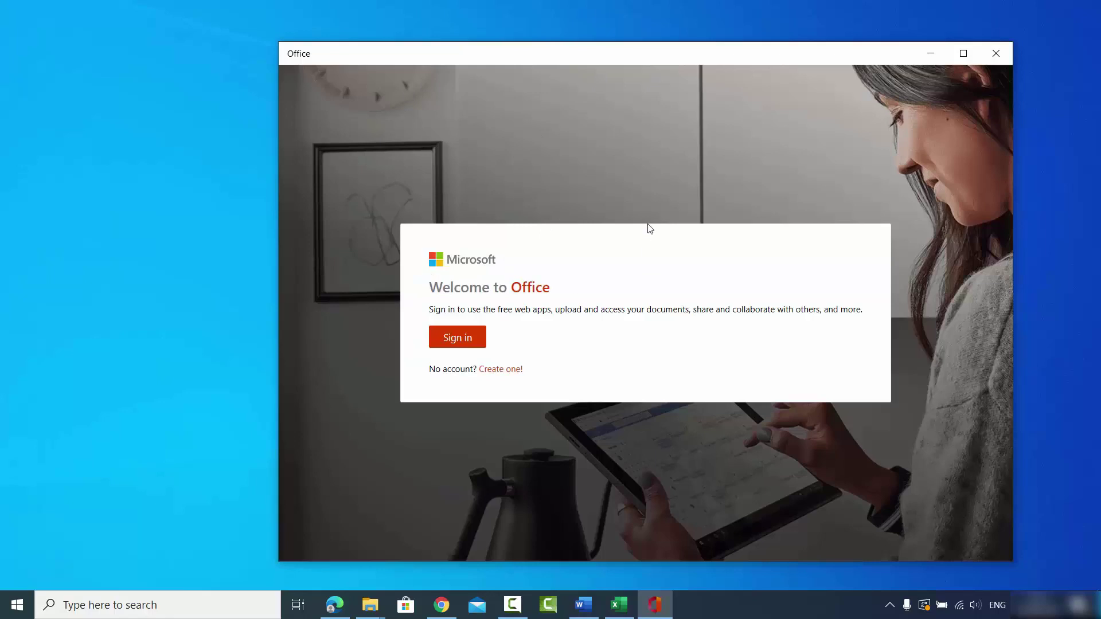
# - Sign in to the maximized Office app with the account already listed, dismissing the premium offer and declining to pin Office to the taskbar
pyautogui.click(963, 53)
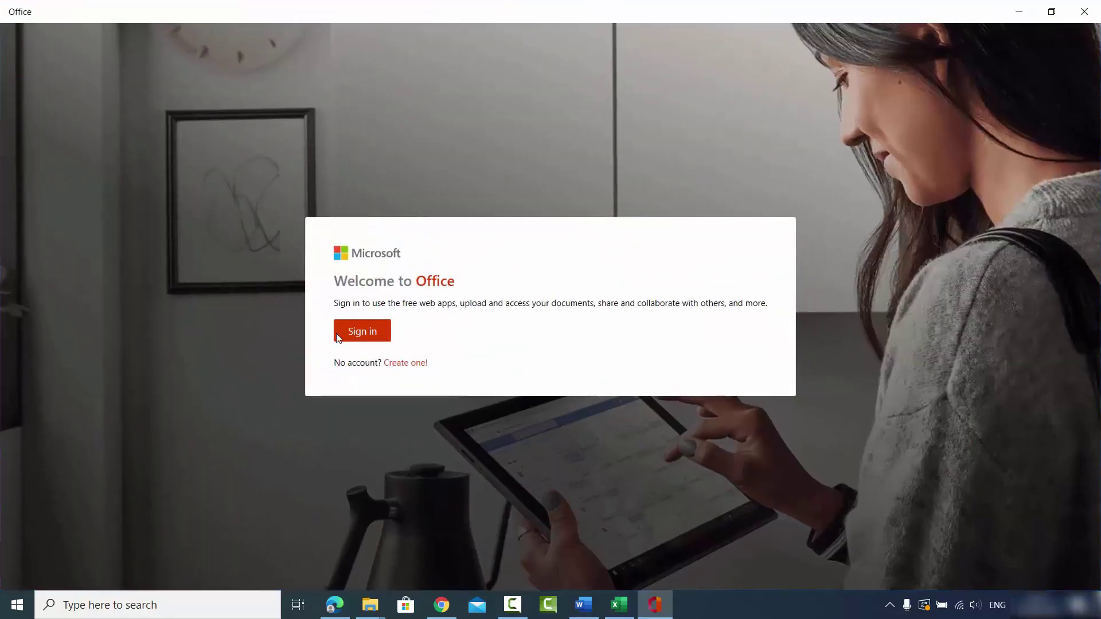
pyautogui.click(373, 331)
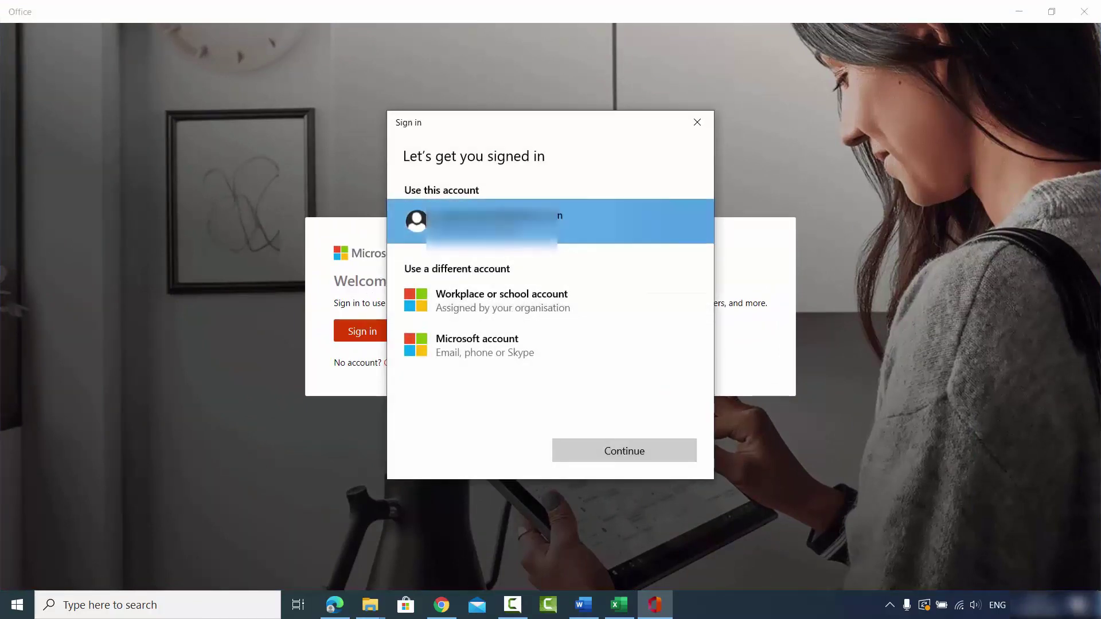
pyautogui.click(614, 435)
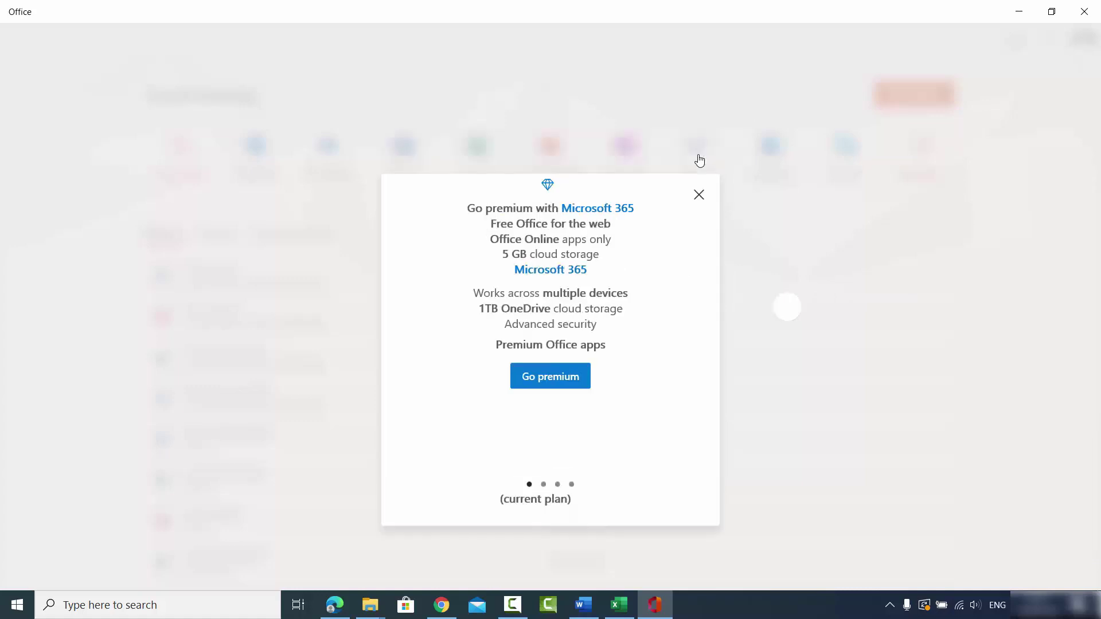
pyautogui.click(699, 193)
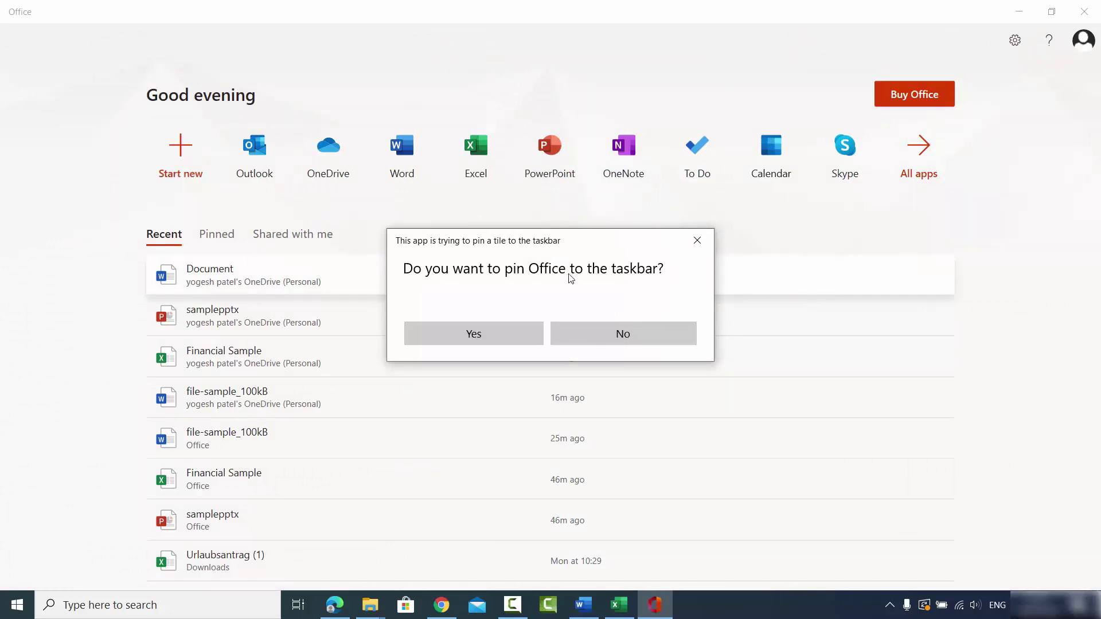
pyautogui.click(621, 337)
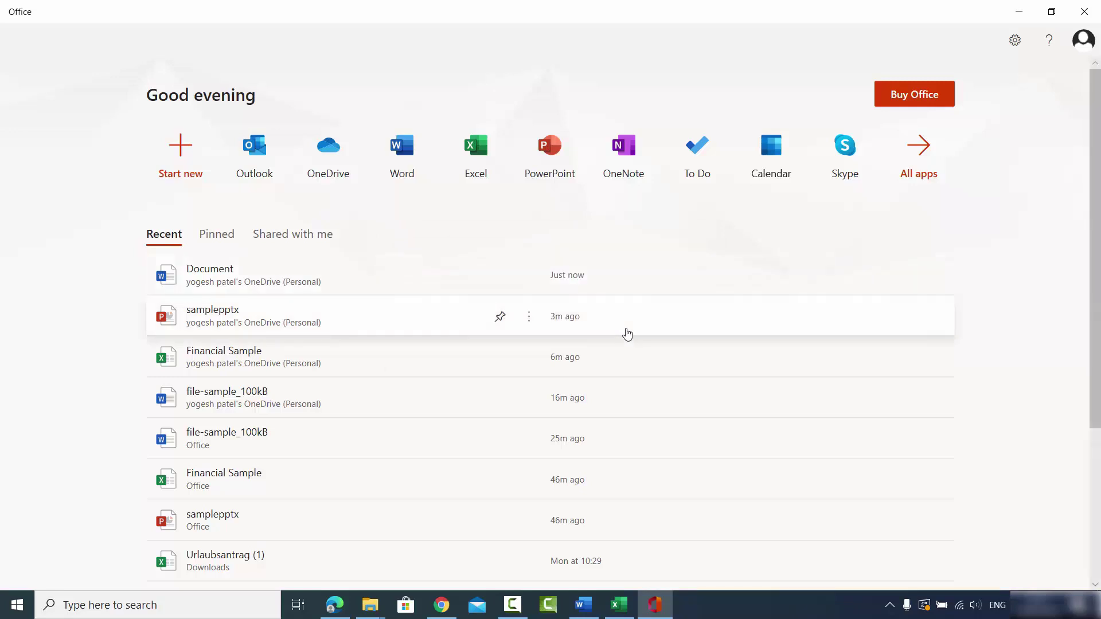
# - Check the Office app's taskbar shortcuts for recent files and new documents, and restore its window from full screen
pyautogui.rightClick(656, 612)
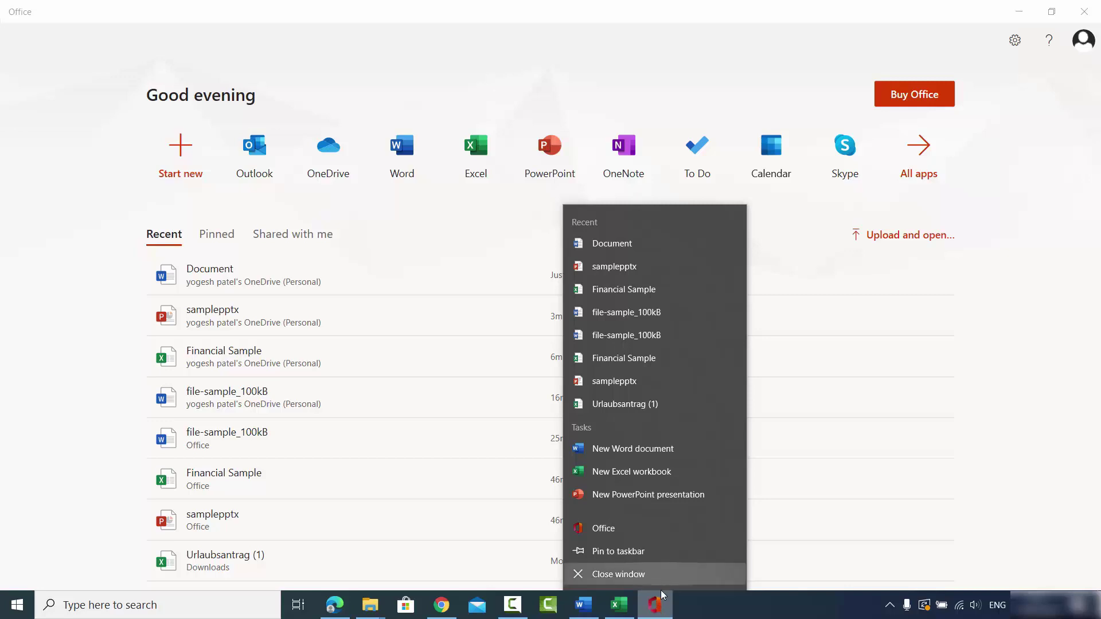
pyautogui.click(705, 610)
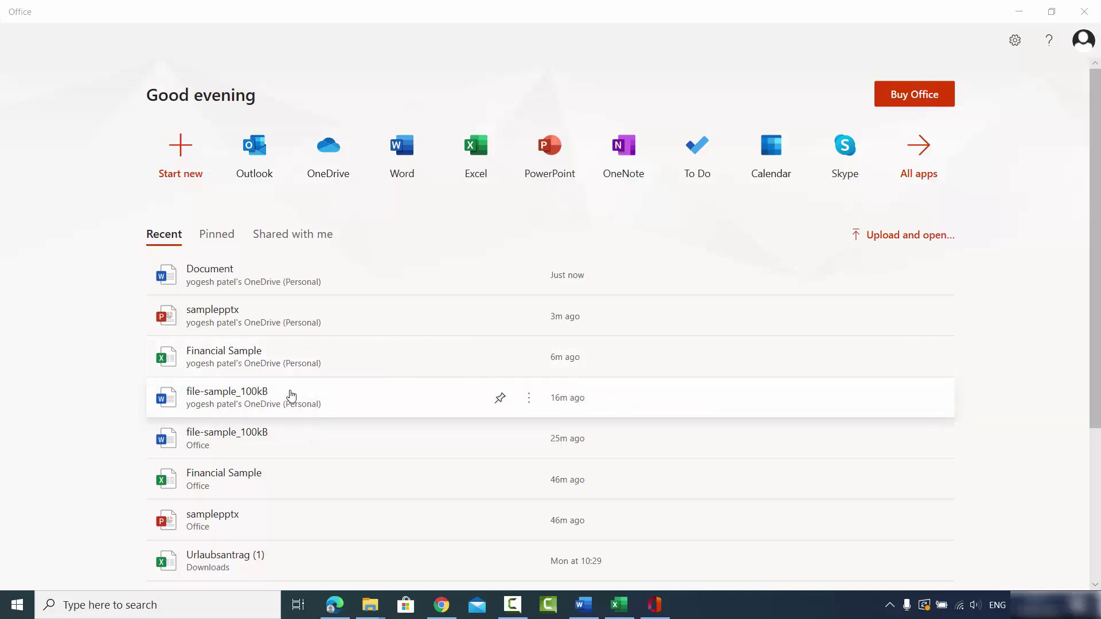
pyautogui.moveTo(518, 15); pyautogui.dragTo(787, 69)
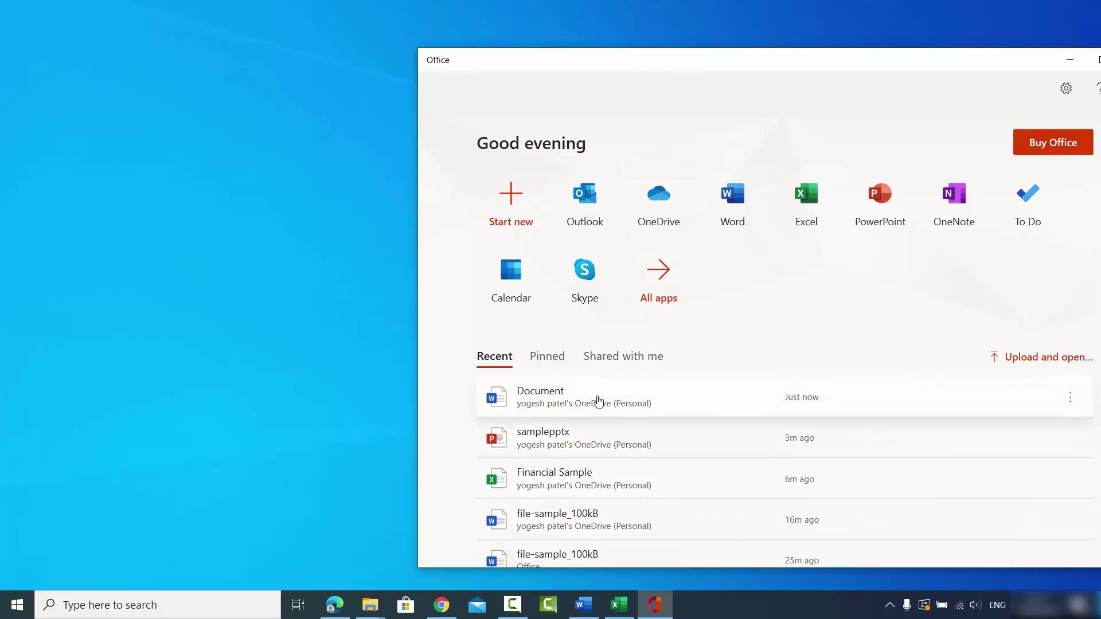
# - Switch to Chrome and go from the online Word document to the Microsoft Office home page
pyautogui.click(441, 605)
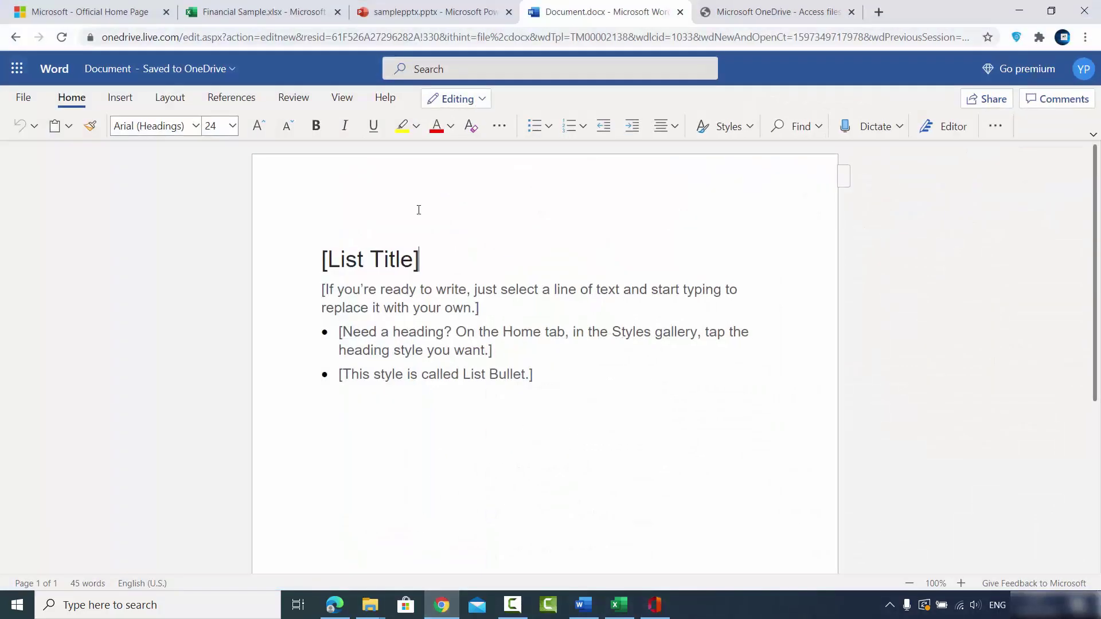
pyautogui.click(17, 68)
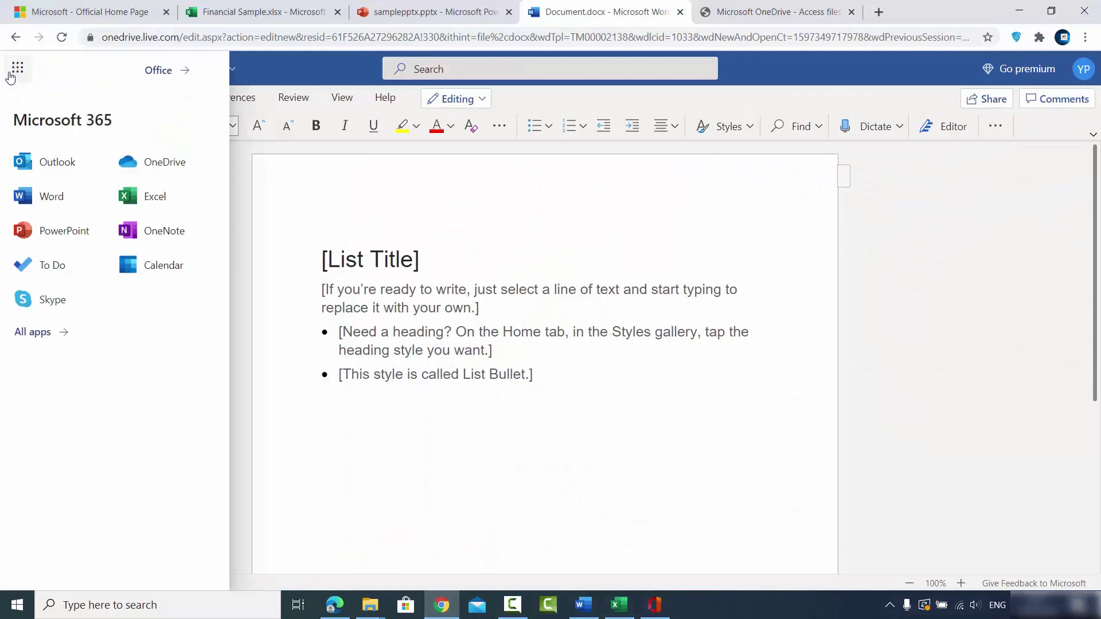
pyautogui.click(157, 71)
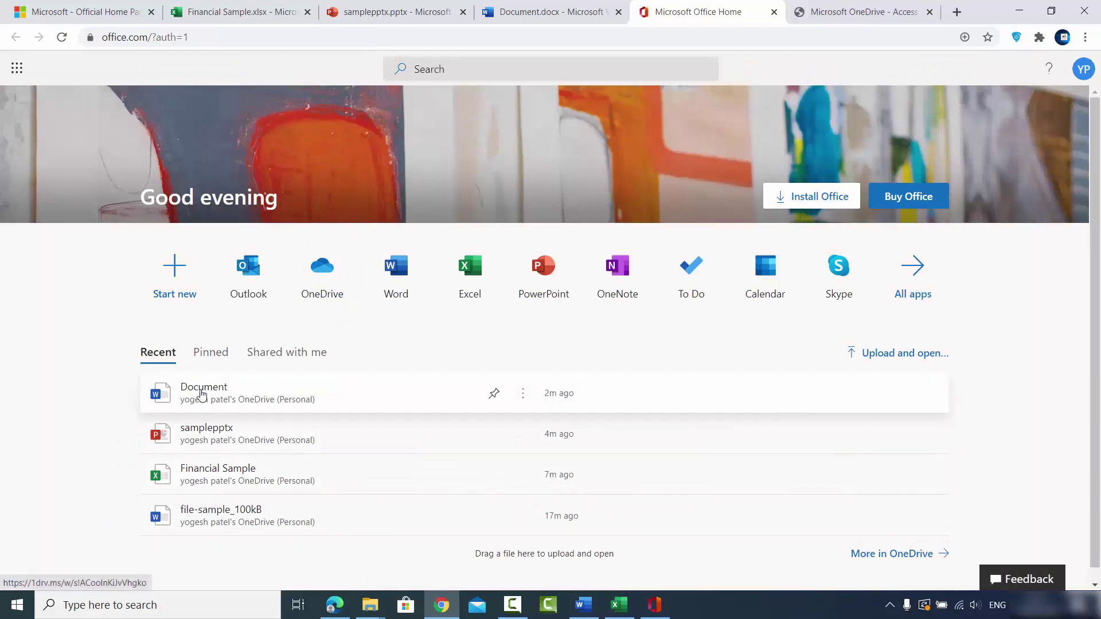
# - Switch back to the Office app over the Chrome window and compare its apps and recent files with the web home page
pyautogui.click(654, 605)
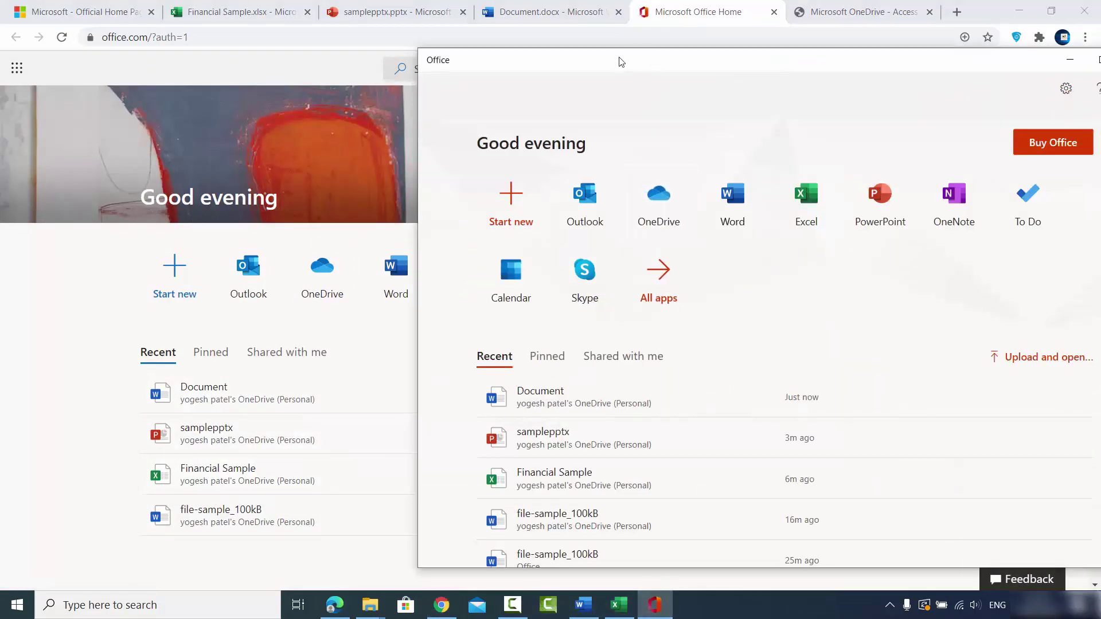
pyautogui.scroll(-6, 653, 382)
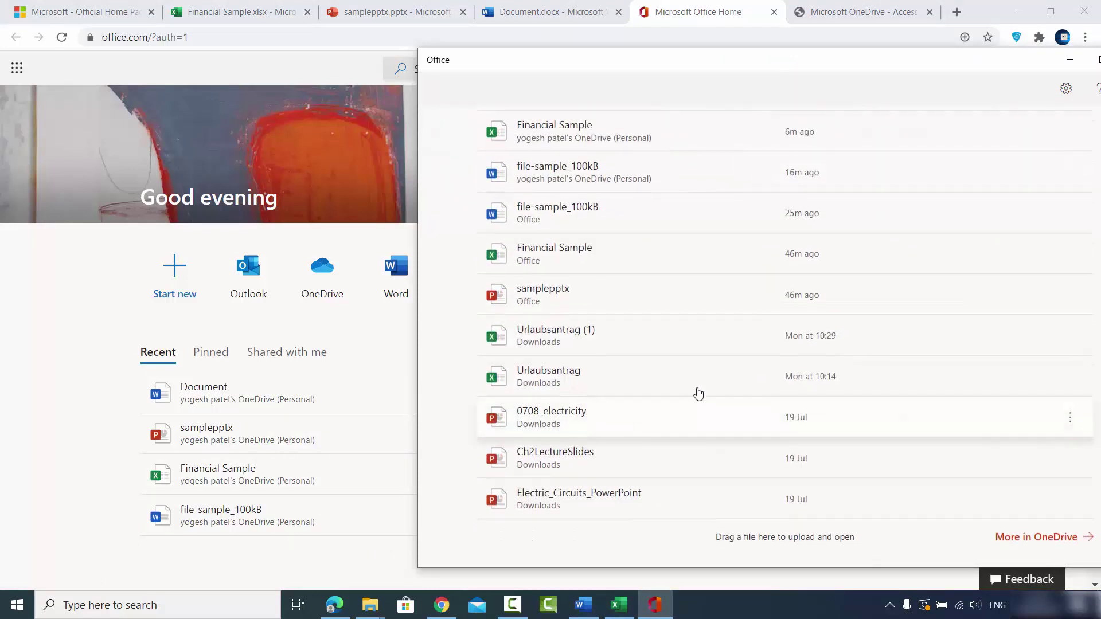
pyautogui.scroll(6, 497, 260)
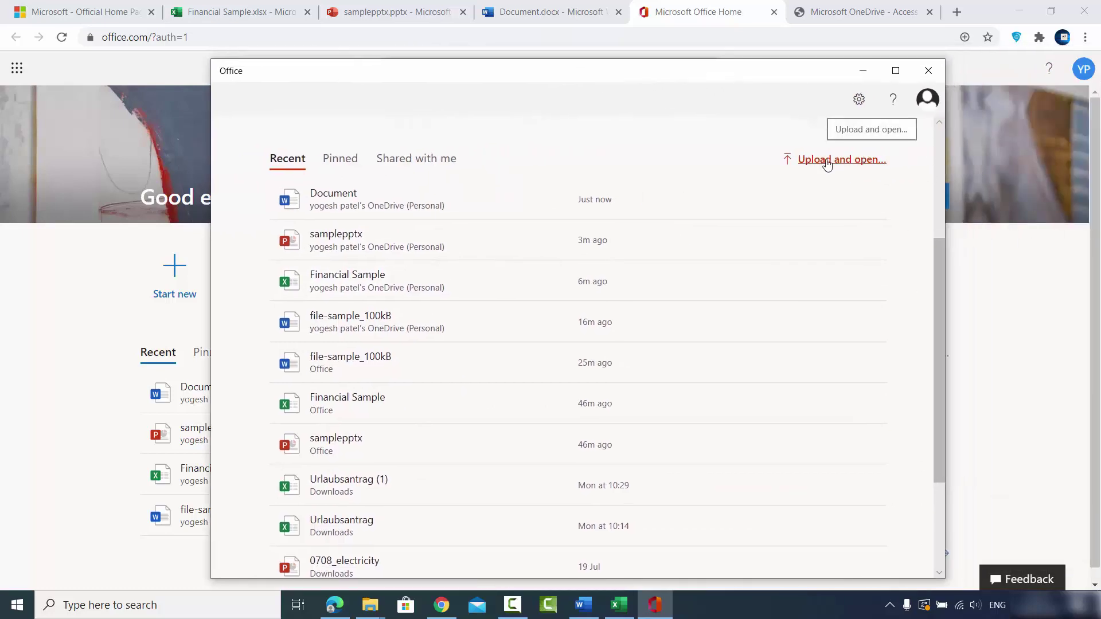
pyautogui.scroll(3, 824, 211)
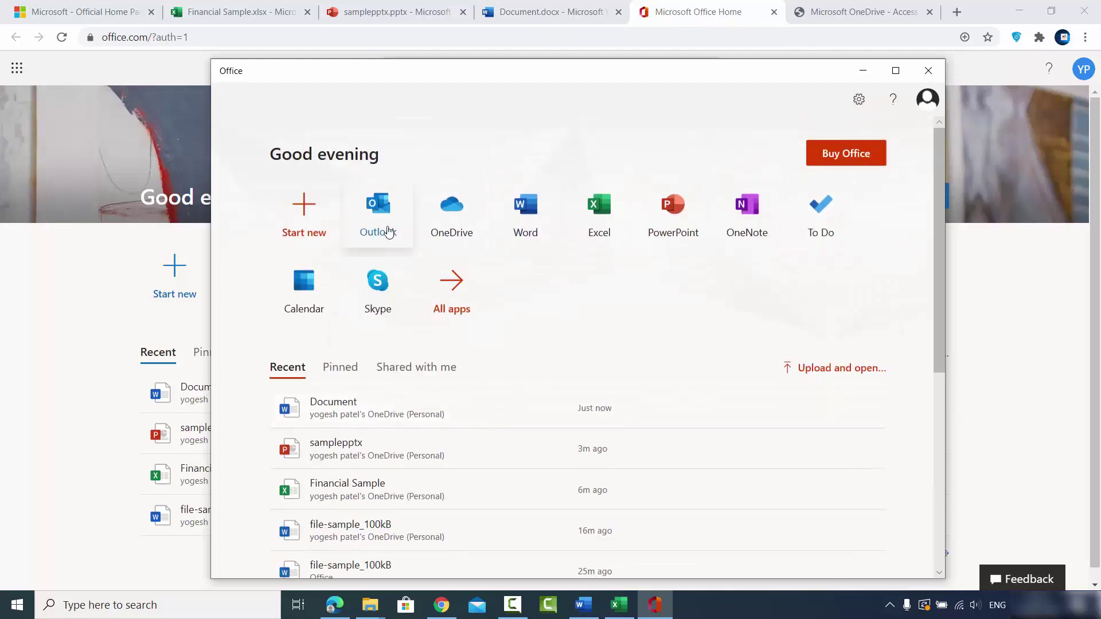